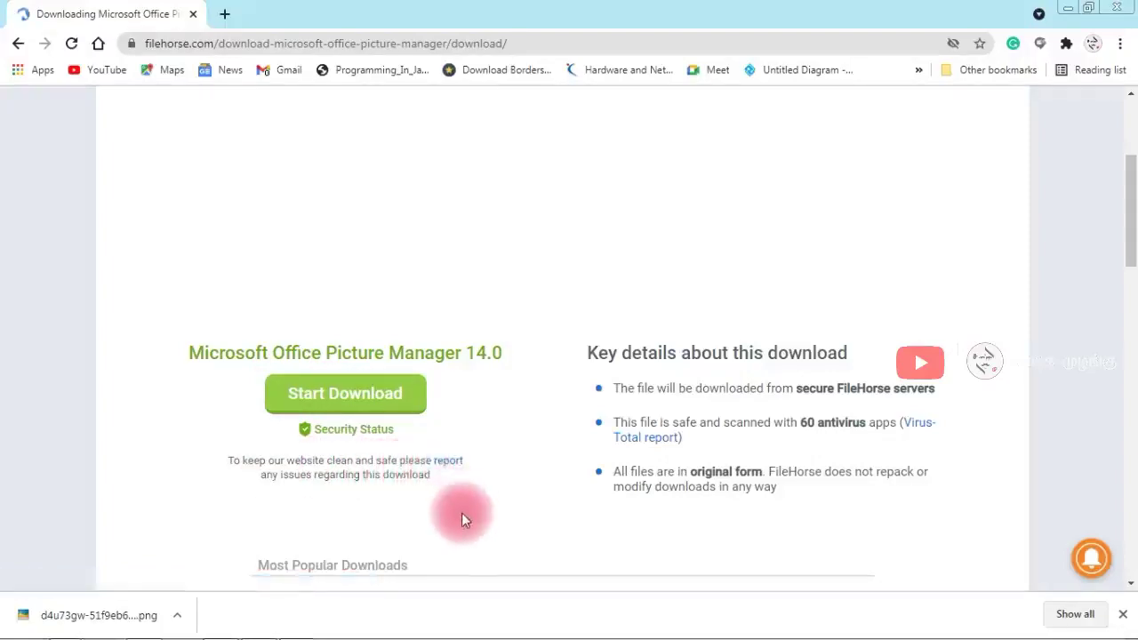
Step: Download Microsoft Office Picture Manager 14.0 from FileHorse as SharePointDesigner.exe with the download manager, then minimize its progress window
{"action": "scroll", "coordinate": [463, 518], "scroll_direction": "down", "scroll_amount": 3}
{"action": "scroll", "coordinate": [463, 520], "scroll_direction": "up", "scroll_amount": 3}
{"action": "scroll", "coordinate": [462, 520], "scroll_direction": "up", "scroll_amount": 3}
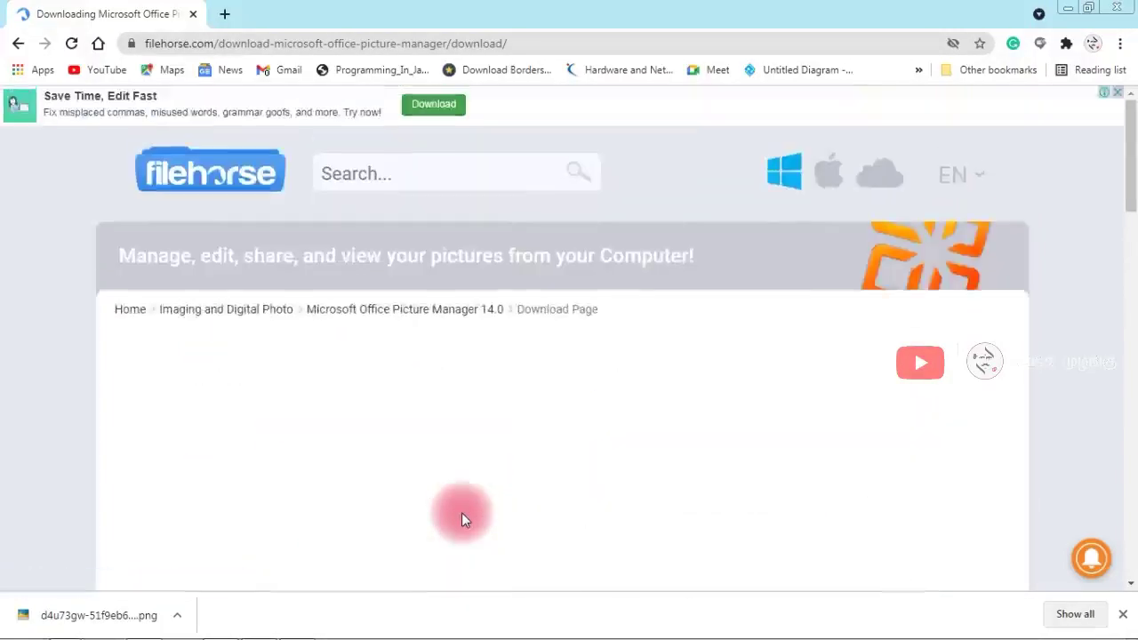
{"action": "scroll", "coordinate": [373, 355], "scroll_direction": "down", "scroll_amount": 4}
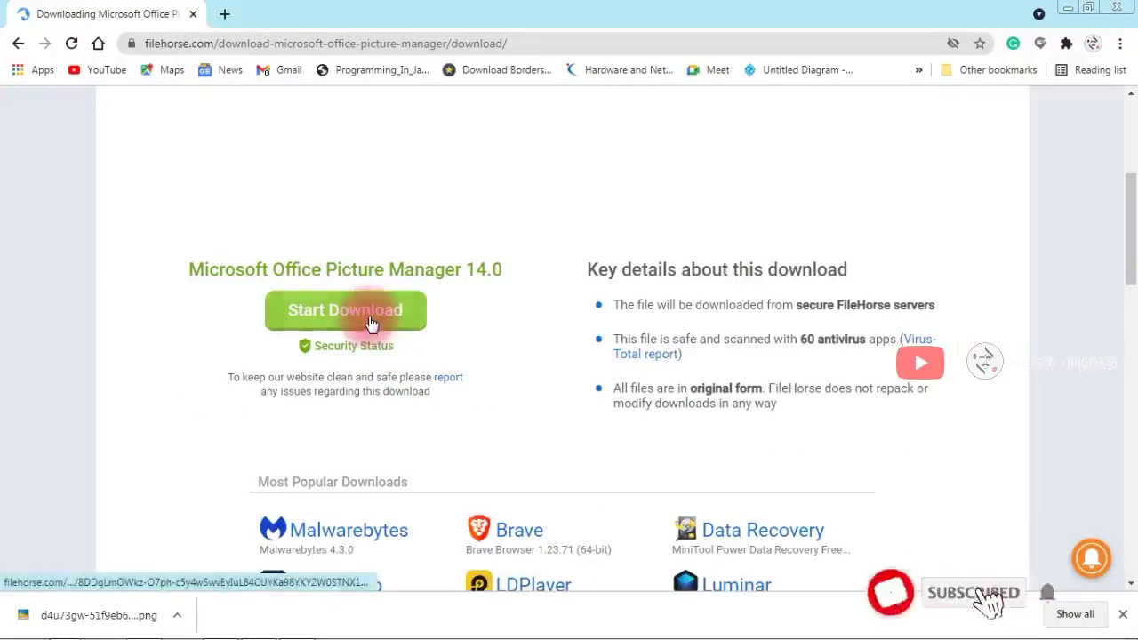
{"action": "left_click", "coordinate": [369, 326]}
{"action": "left_click", "coordinate": [489, 434]}
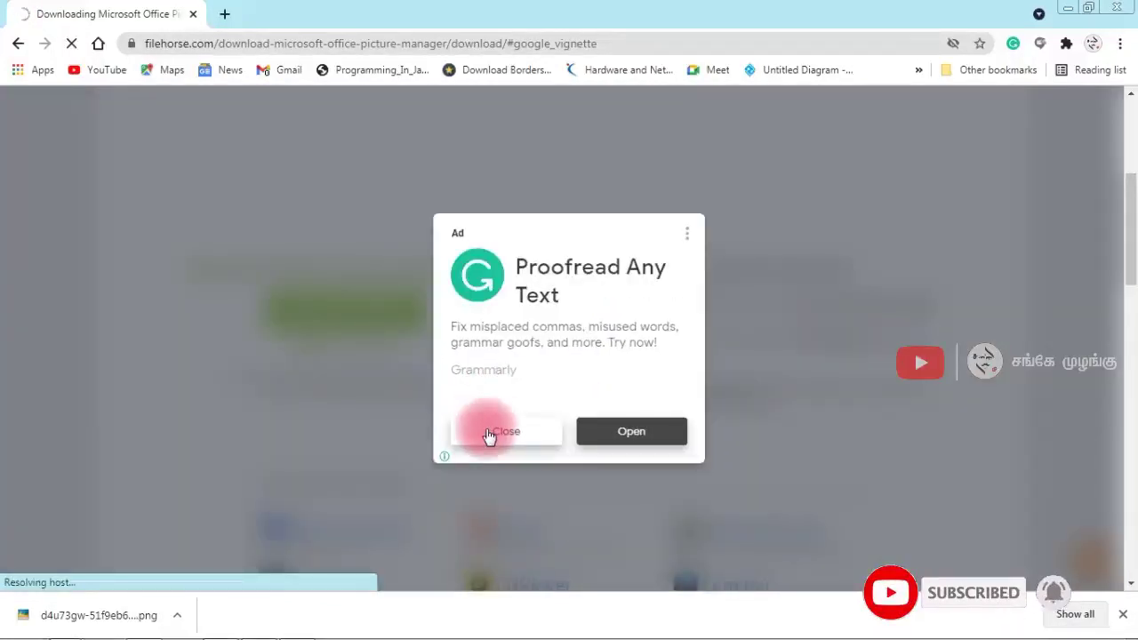
{"action": "left_click", "coordinate": [474, 433]}
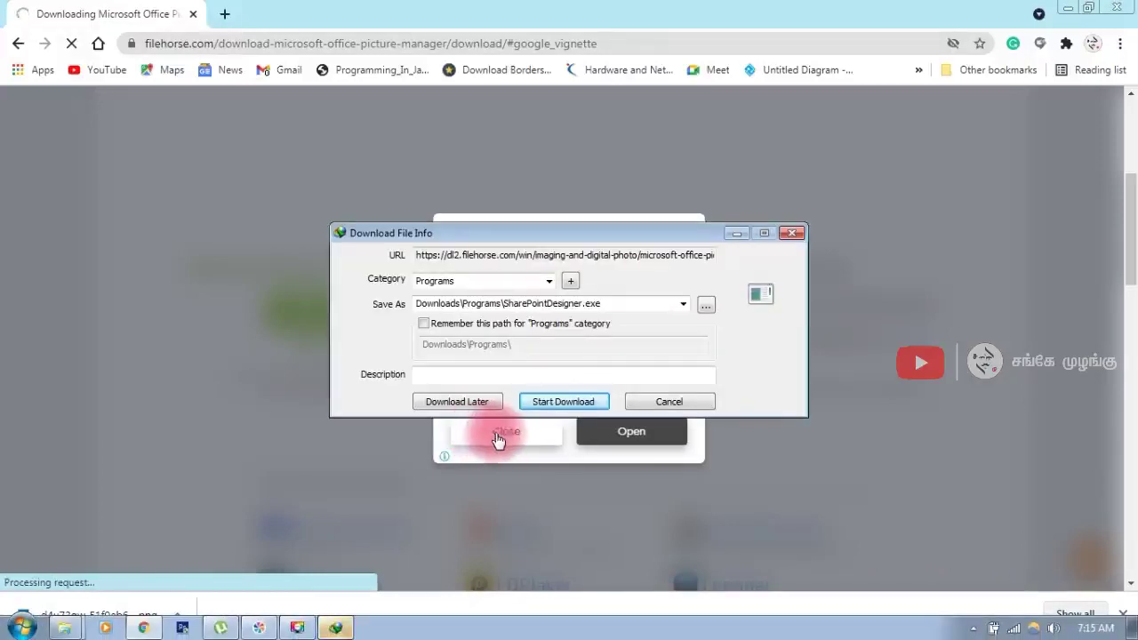
{"action": "left_click", "coordinate": [498, 433]}
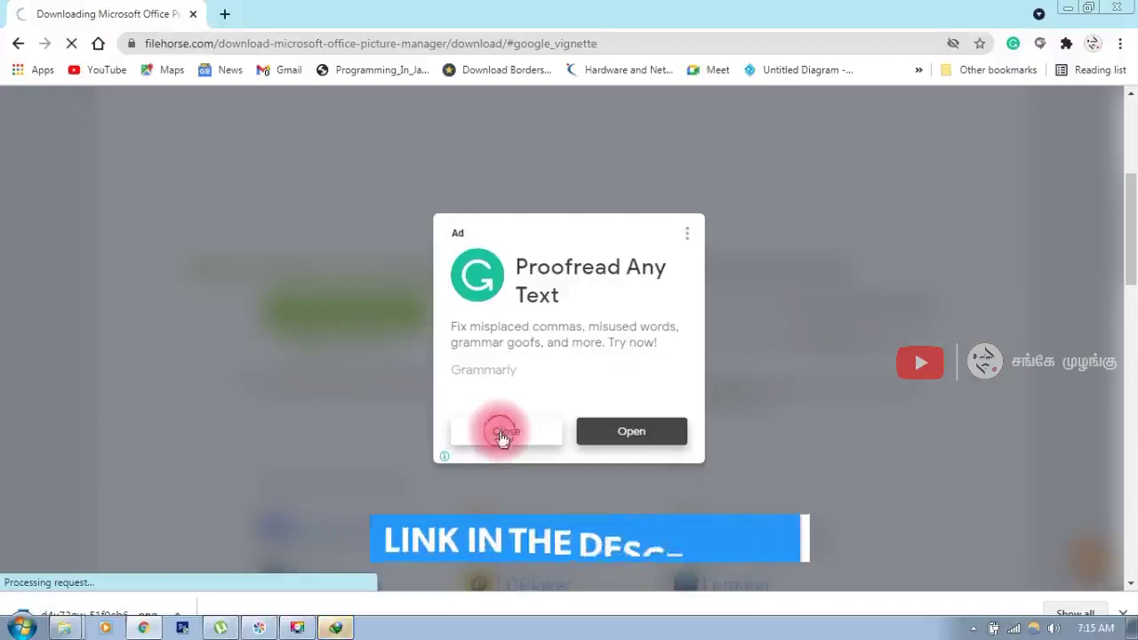
{"action": "double_click", "coordinate": [499, 430]}
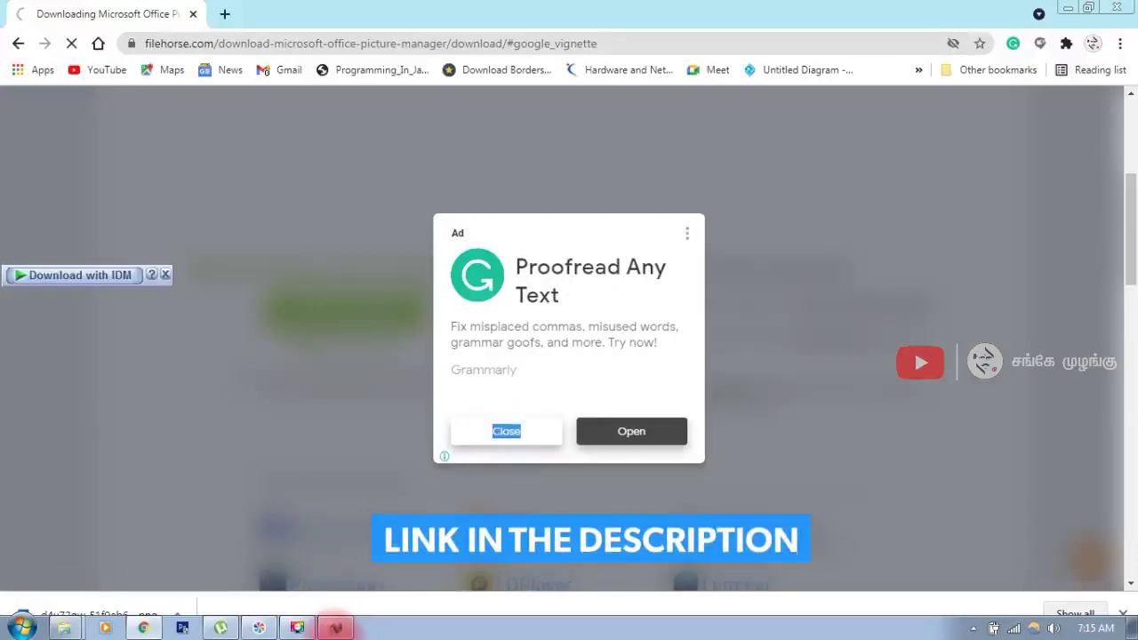
{"action": "left_click", "coordinate": [542, 408]}
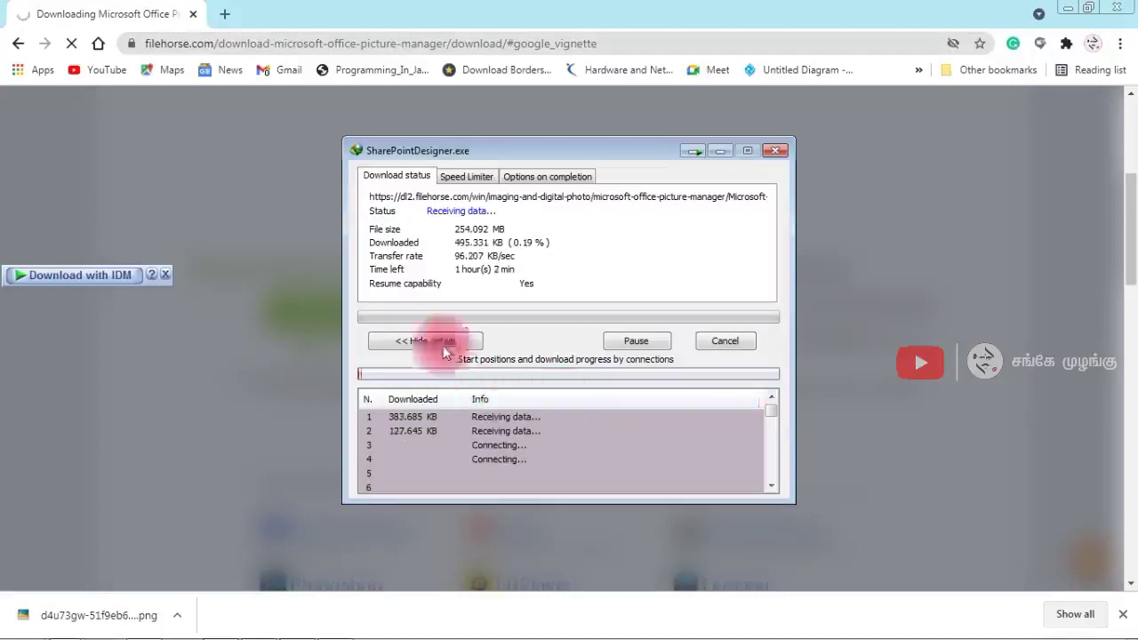
{"action": "left_click", "coordinate": [667, 401]}
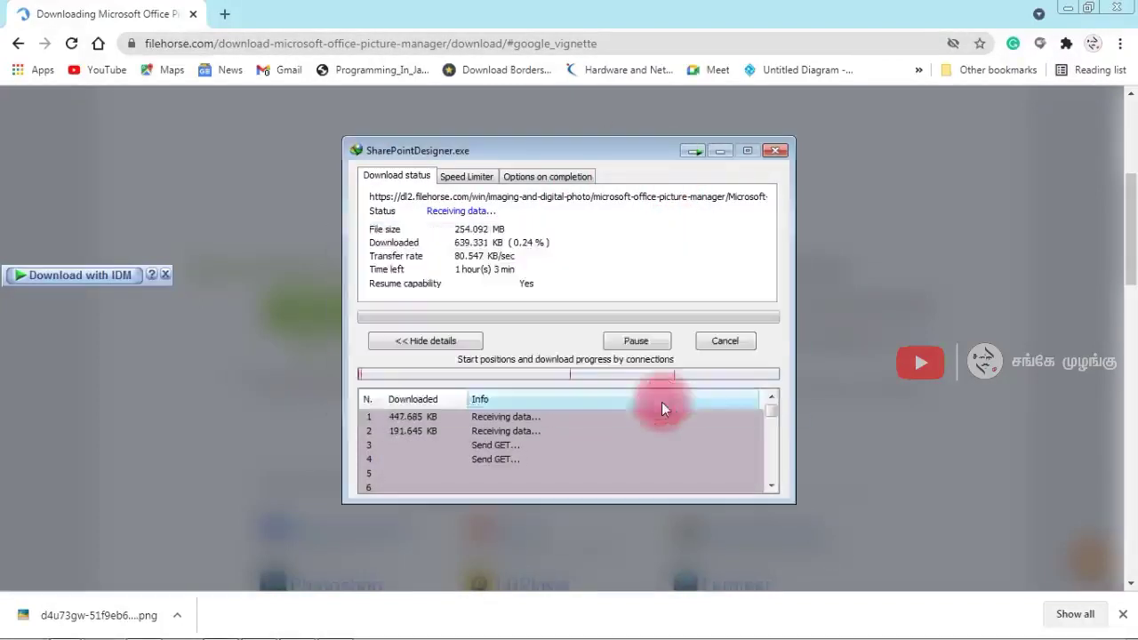
{"action": "left_click", "coordinate": [720, 150]}
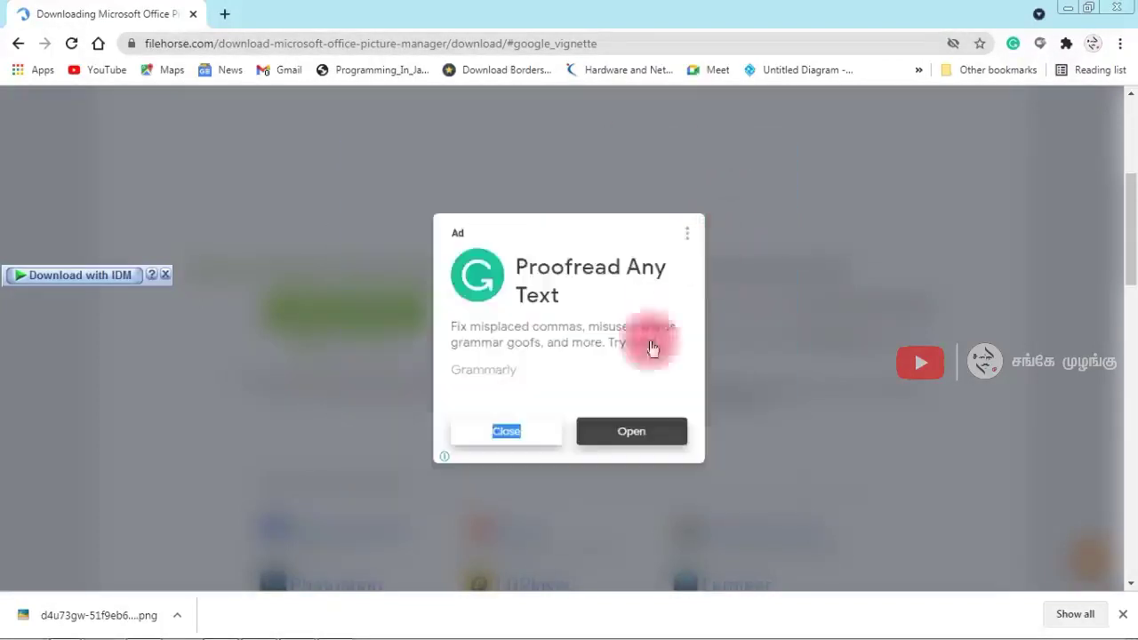
Step: Return to the Microsoft Office Picture Manager product page and copy the link address of its free download
{"action": "left_click", "coordinate": [18, 42]}
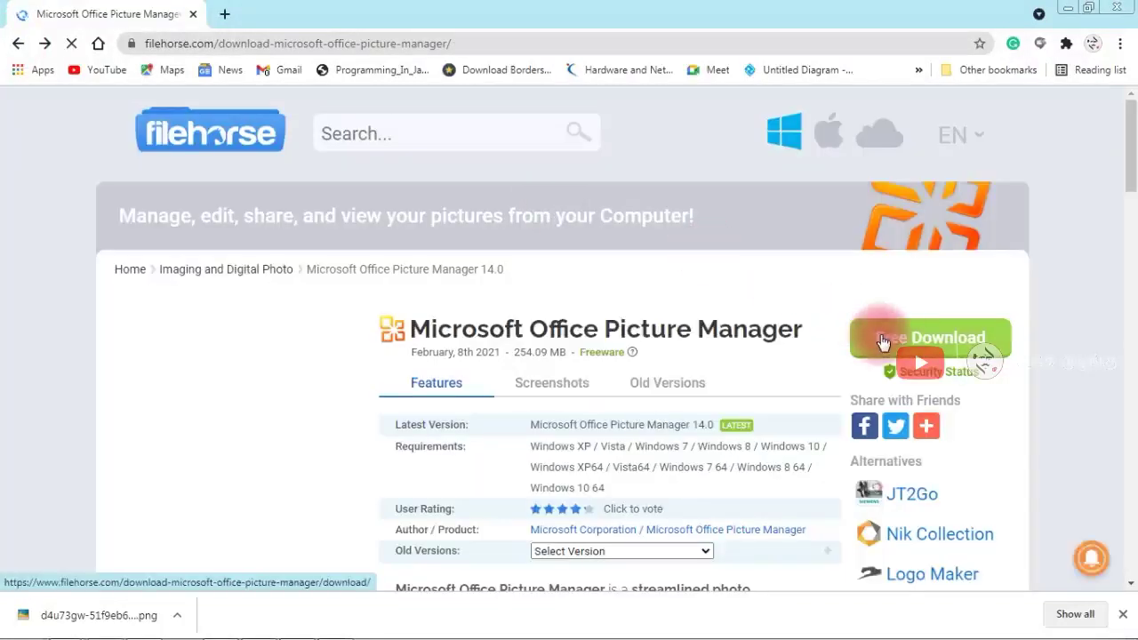
{"action": "right_click", "coordinate": [880, 336]}
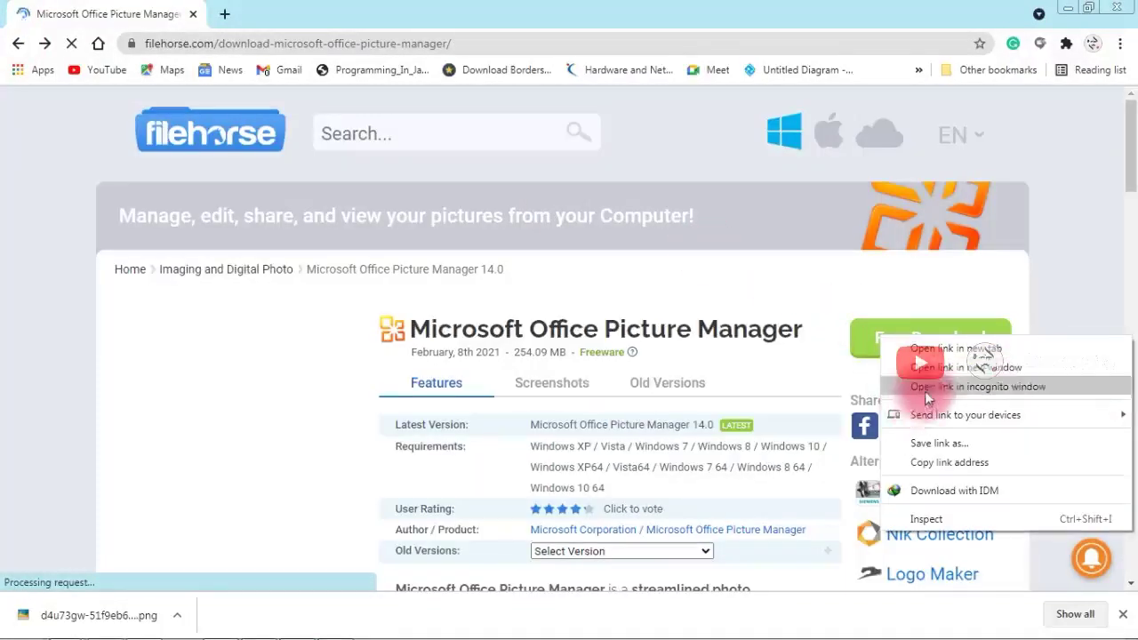
{"action": "left_click", "coordinate": [942, 464]}
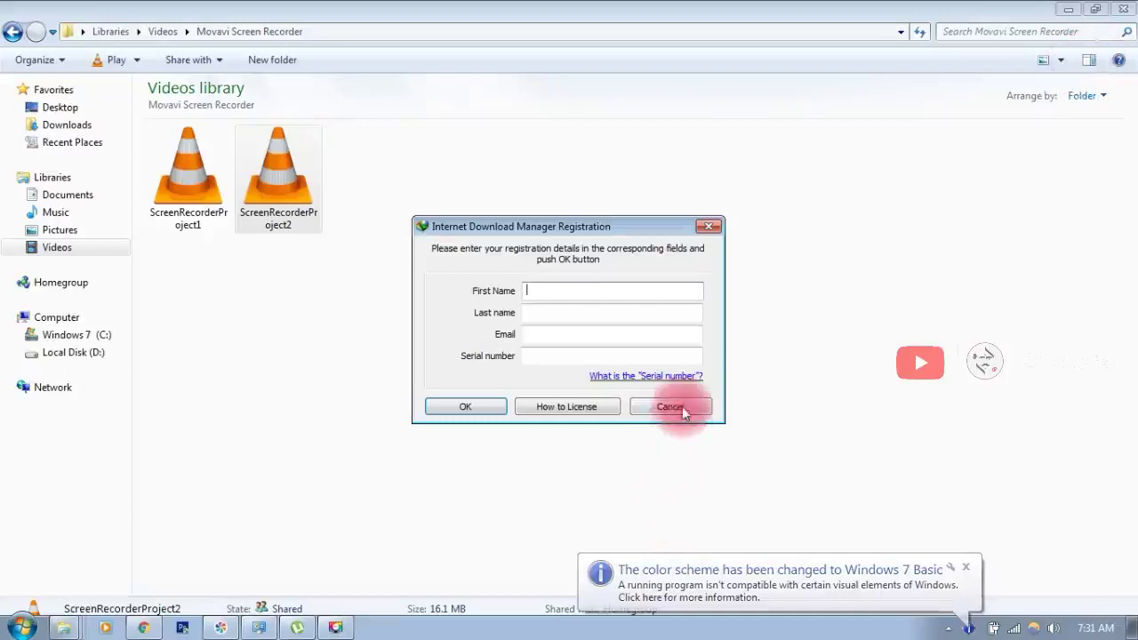
Step: Dismiss the Internet Download Manager registration request and open the Programs folder inside Downloads
{"action": "left_click", "coordinate": [672, 408]}
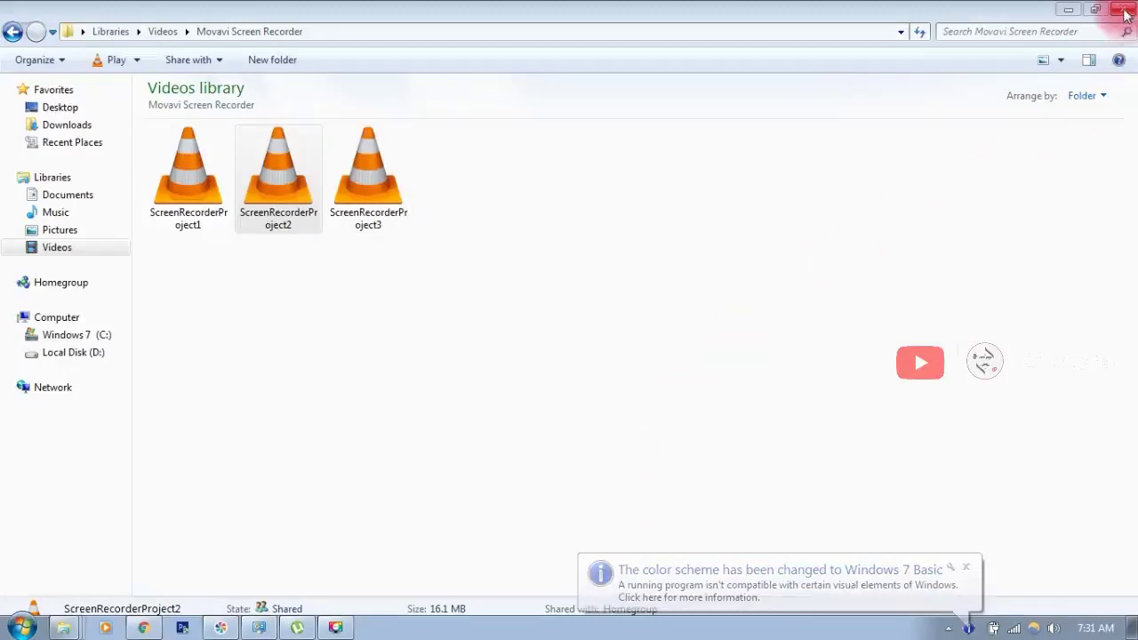
{"action": "left_click", "coordinate": [76, 106]}
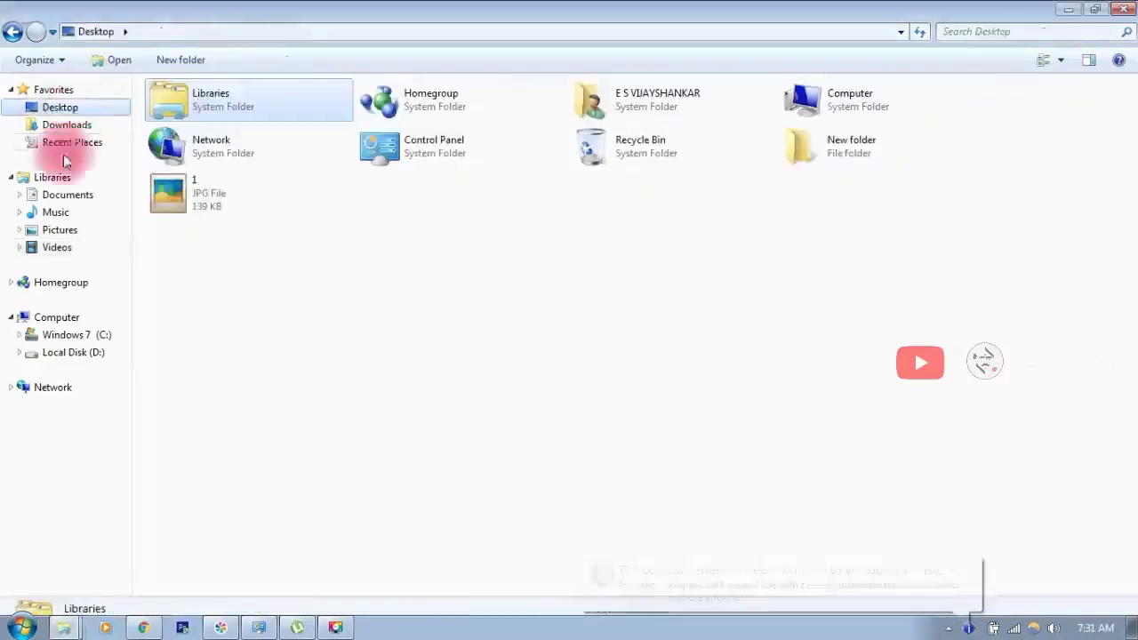
{"action": "left_click", "coordinate": [85, 127]}
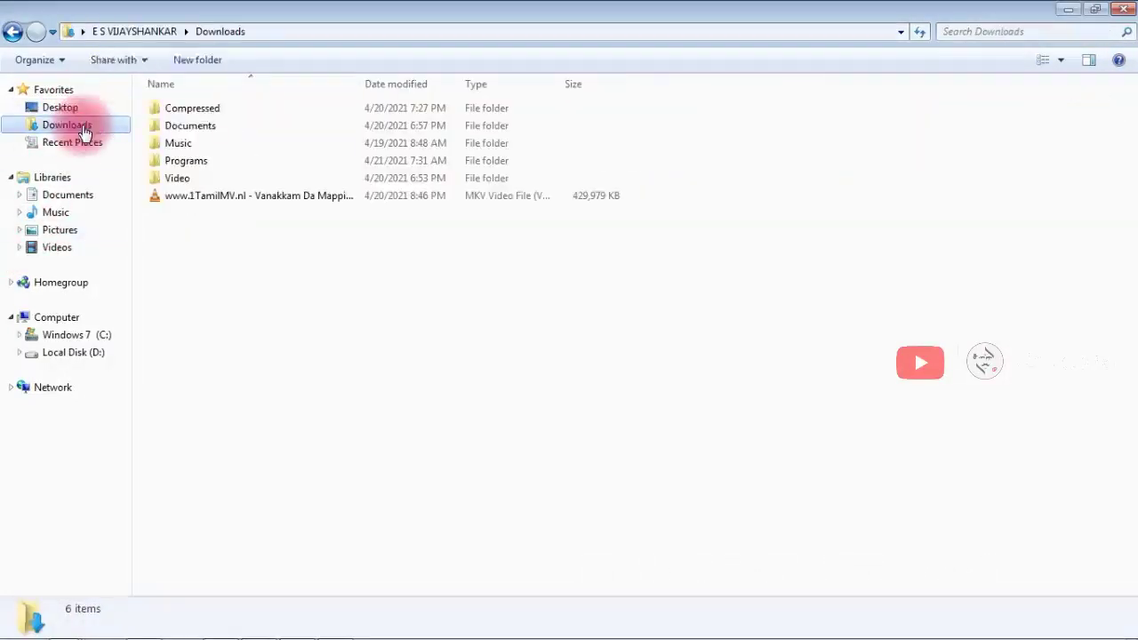
{"action": "double_click", "coordinate": [186, 161]}
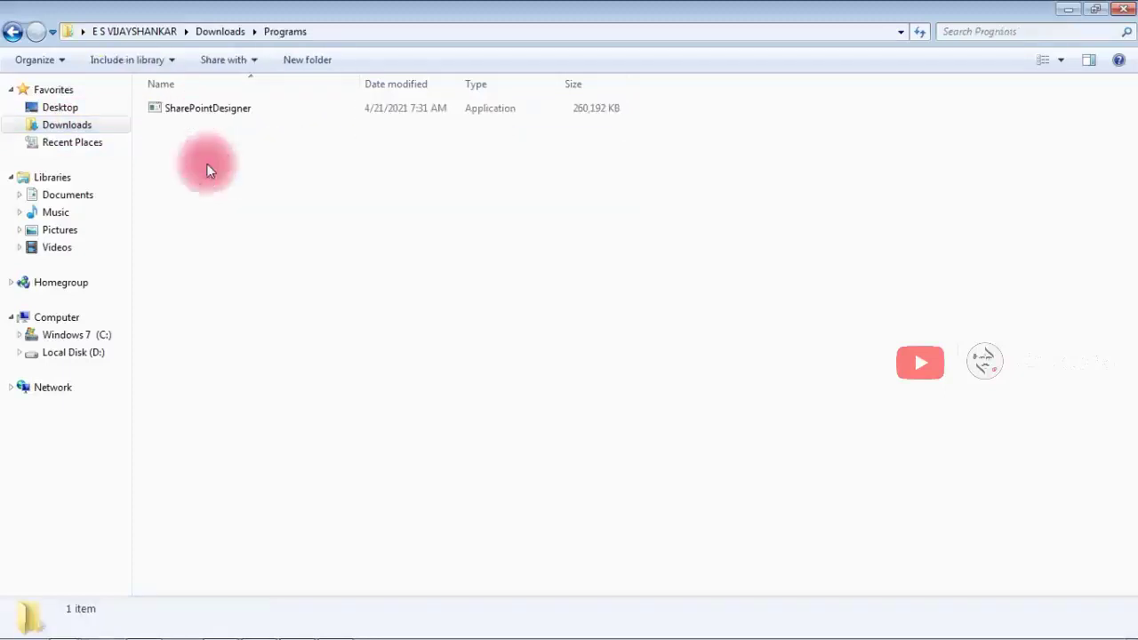
Step: Launch the downloaded SharePointDesigner installer and allow it to run
{"action": "left_click", "coordinate": [266, 116]}
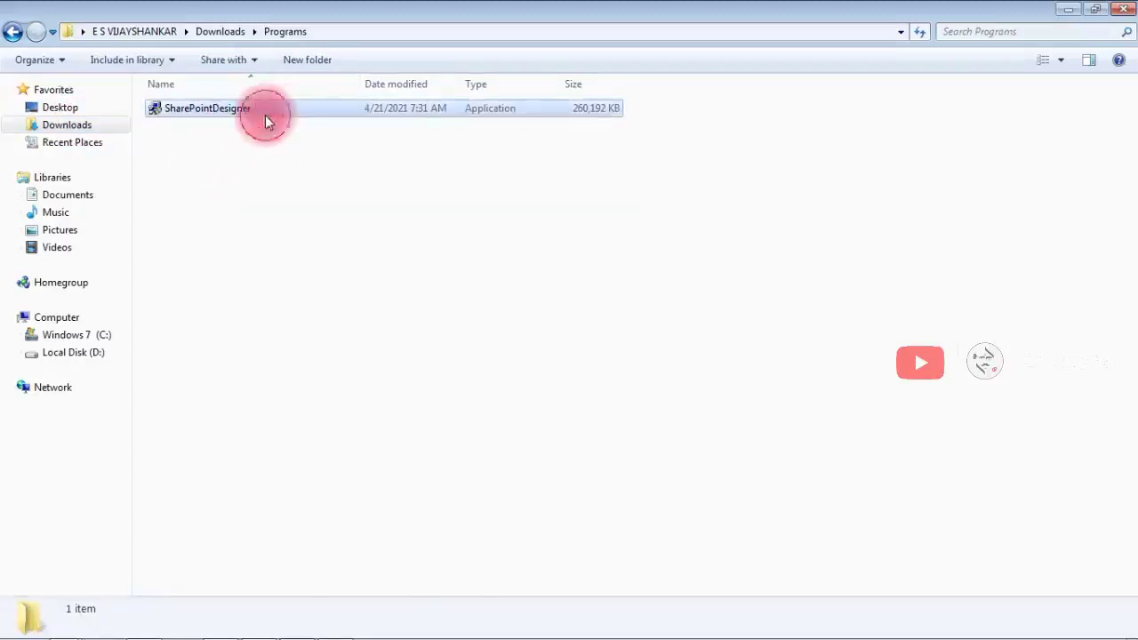
{"action": "right_click", "coordinate": [266, 114]}
{"action": "left_click", "coordinate": [301, 144]}
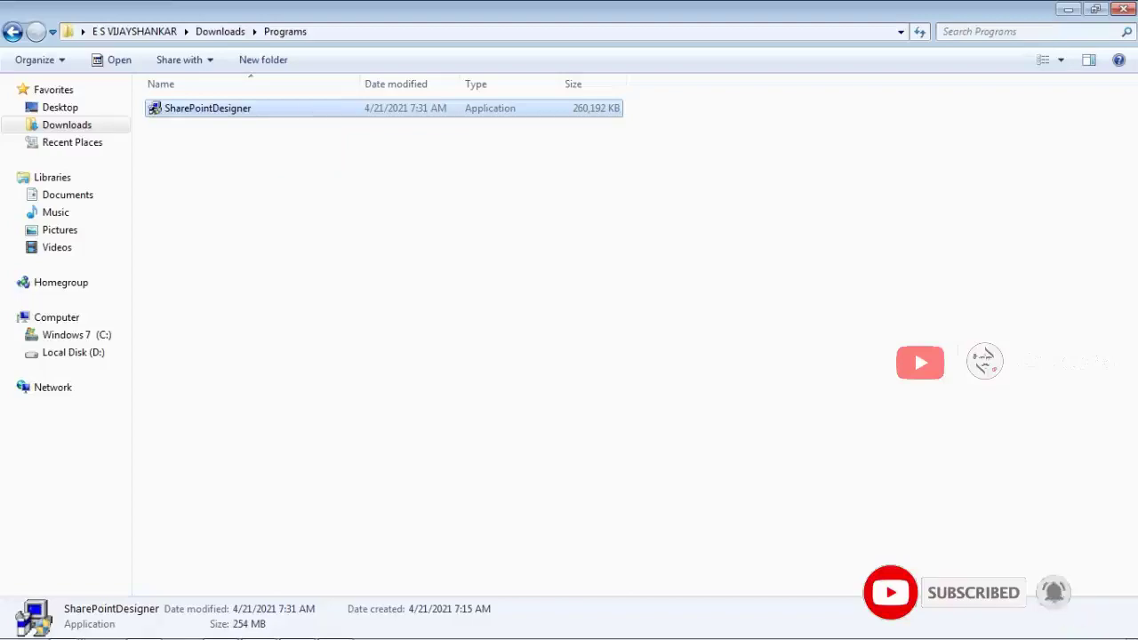
{"action": "left_click", "coordinate": [640, 370]}
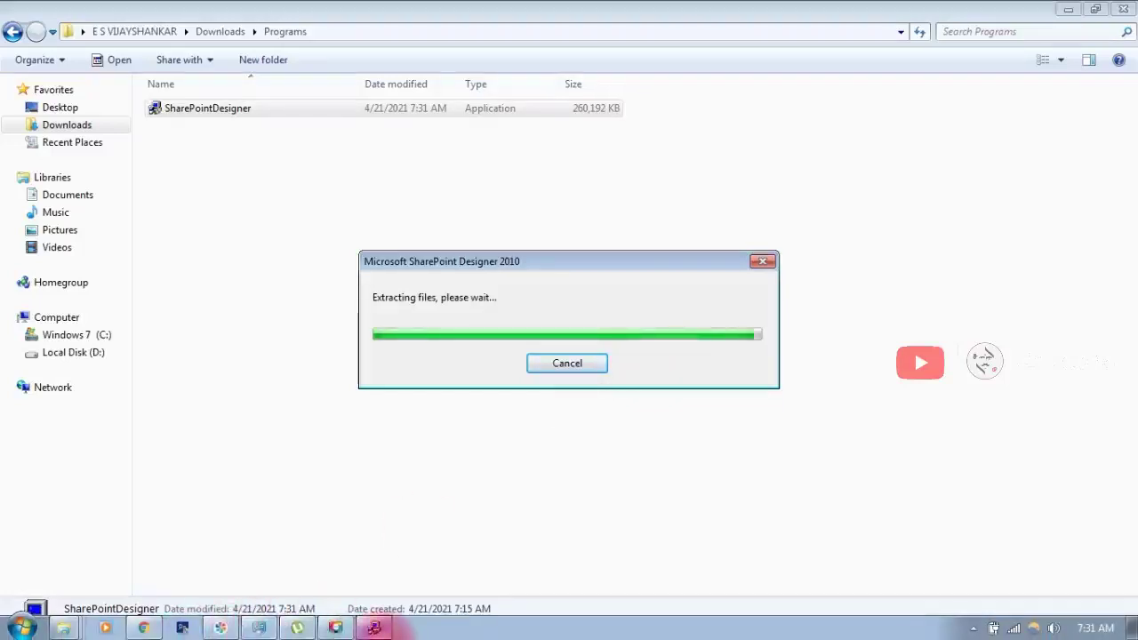
Step: Accept the Microsoft SharePoint Designer 2010 license terms and choose a customized installation
{"action": "mouse_move", "coordinate": [380, 629]}
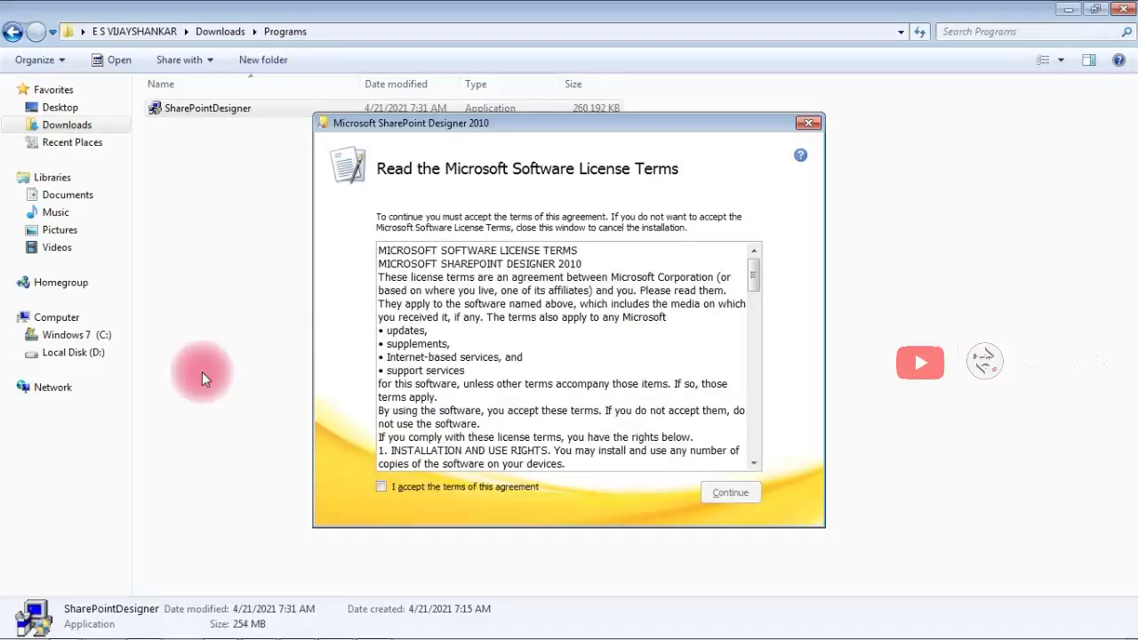
{"action": "left_click", "coordinate": [513, 485]}
{"action": "left_click", "coordinate": [724, 491]}
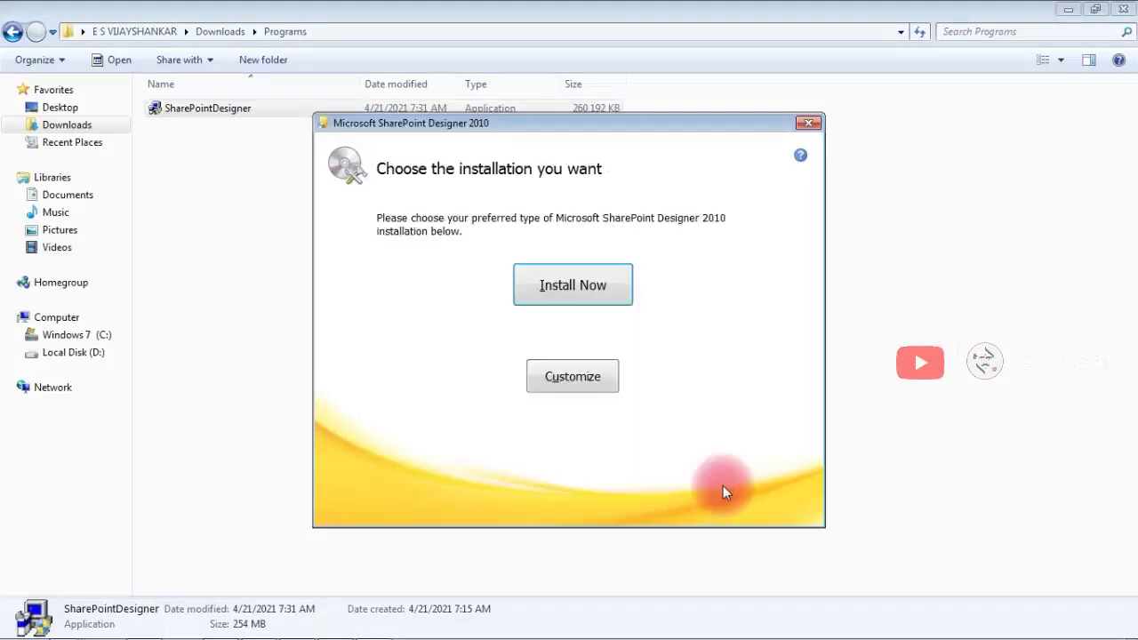
{"action": "left_click", "coordinate": [574, 376]}
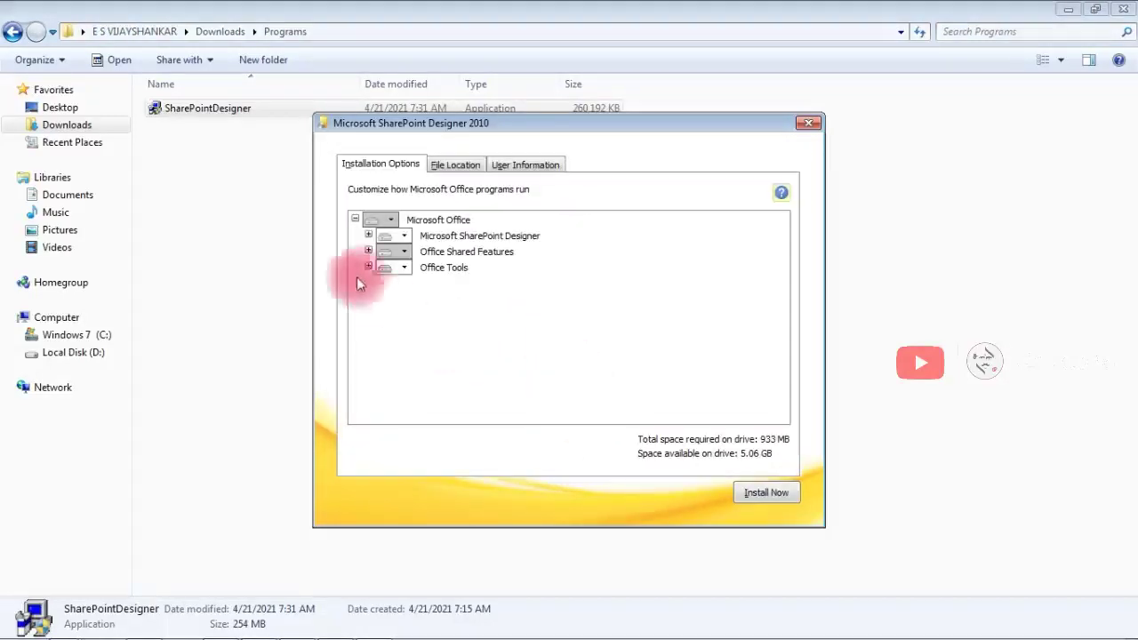
Step: Review the installable components and set Microsoft Office Picture Manager under Office Tools to Run from My Computer
{"action": "left_click", "coordinate": [369, 236]}
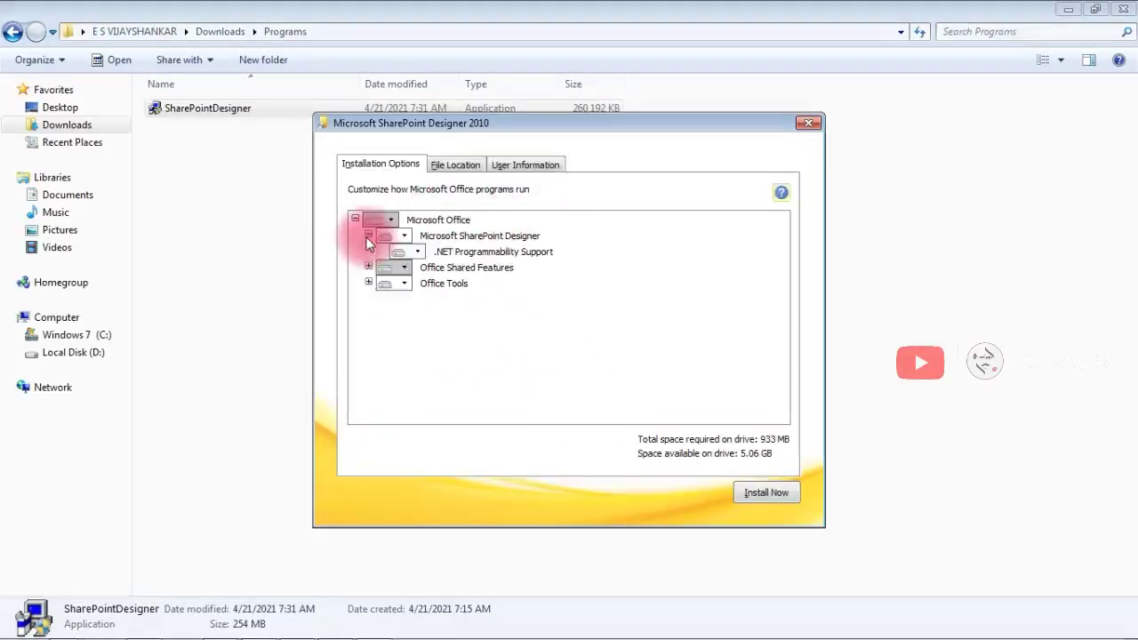
{"action": "left_click", "coordinate": [368, 268]}
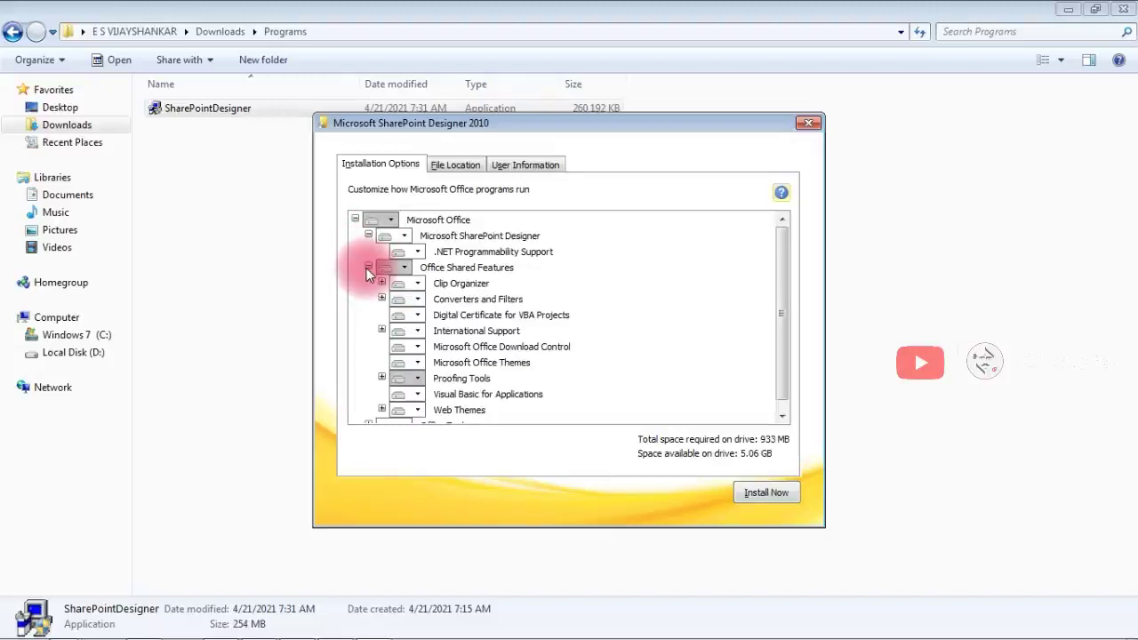
{"action": "scroll", "coordinate": [536, 368], "scroll_direction": "down", "scroll_amount": 1}
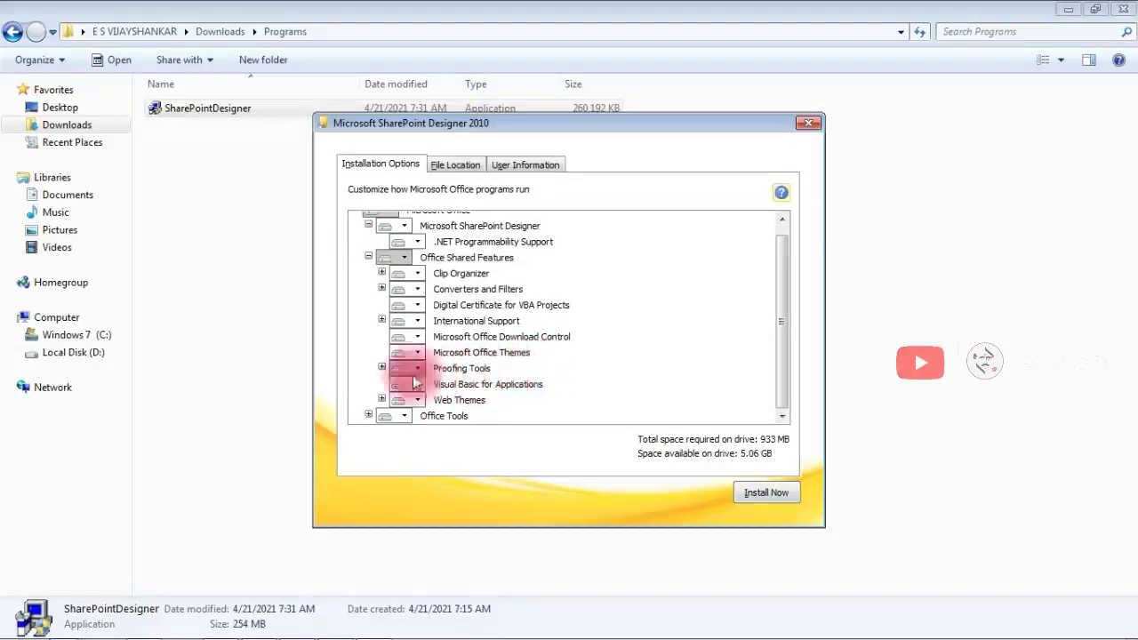
{"action": "left_click", "coordinate": [368, 258]}
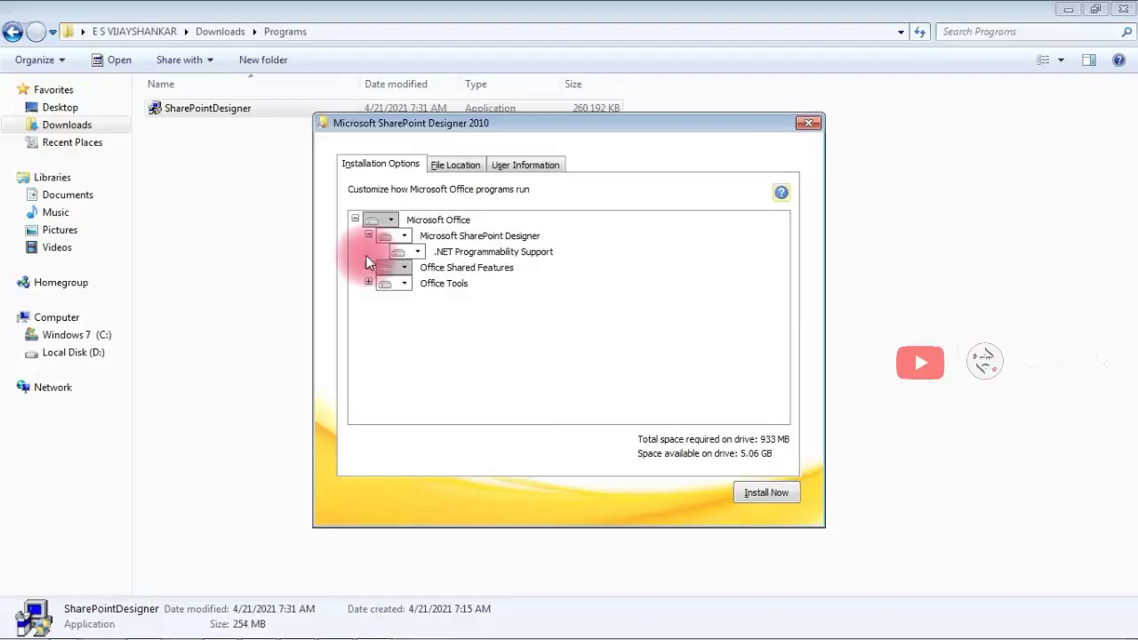
{"action": "left_click", "coordinate": [368, 282]}
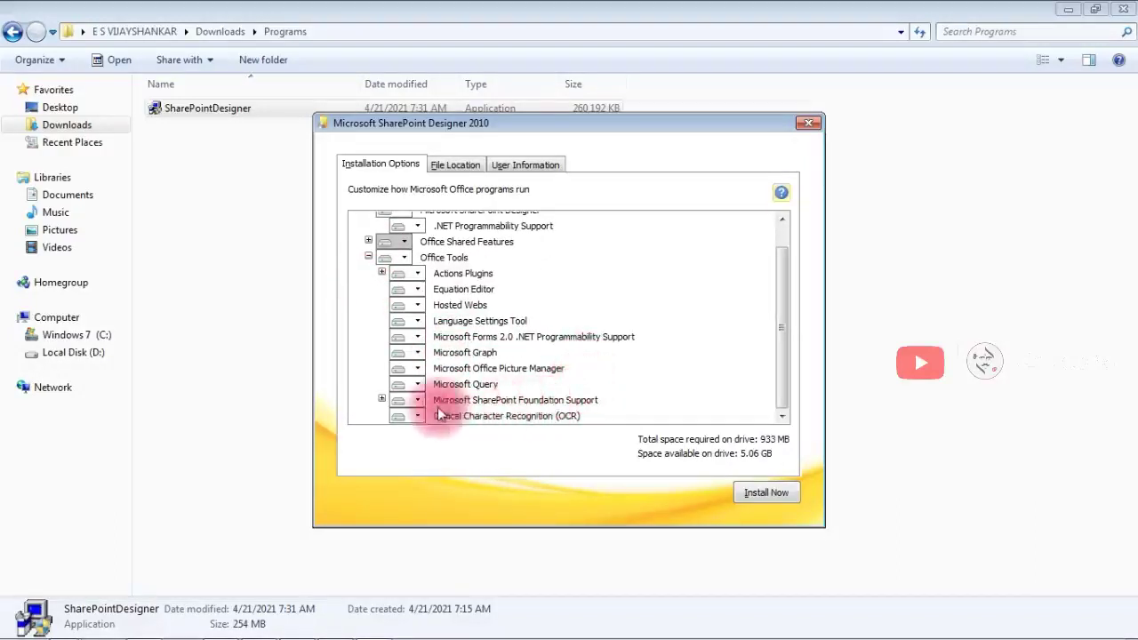
{"action": "left_click", "coordinate": [418, 370]}
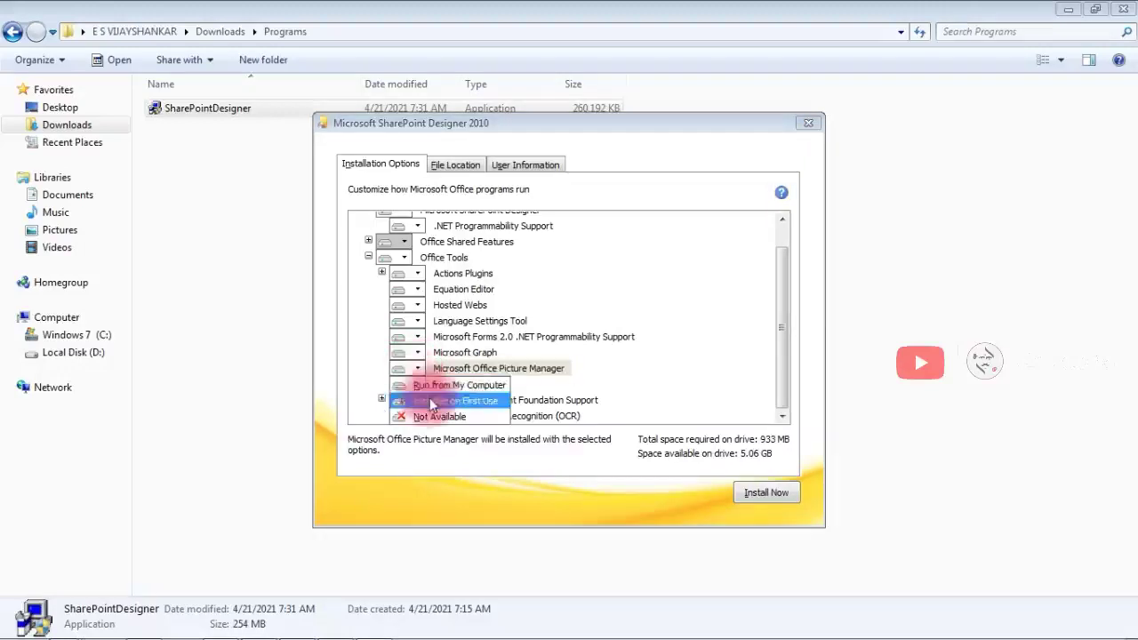
{"action": "left_click", "coordinate": [433, 382]}
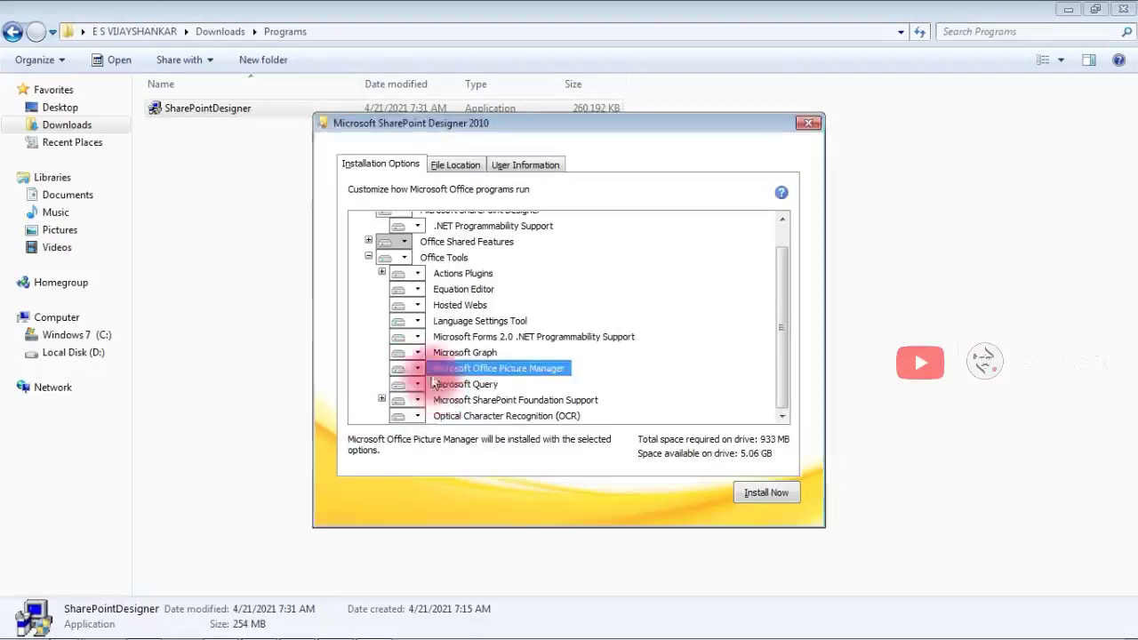
Step: Set Actions Plugins, Equation Editor and Hosted Webs under Office Tools to Not Available
{"action": "left_click", "coordinate": [418, 274]}
{"action": "left_click", "coordinate": [433, 323]}
{"action": "left_click", "coordinate": [418, 289]}
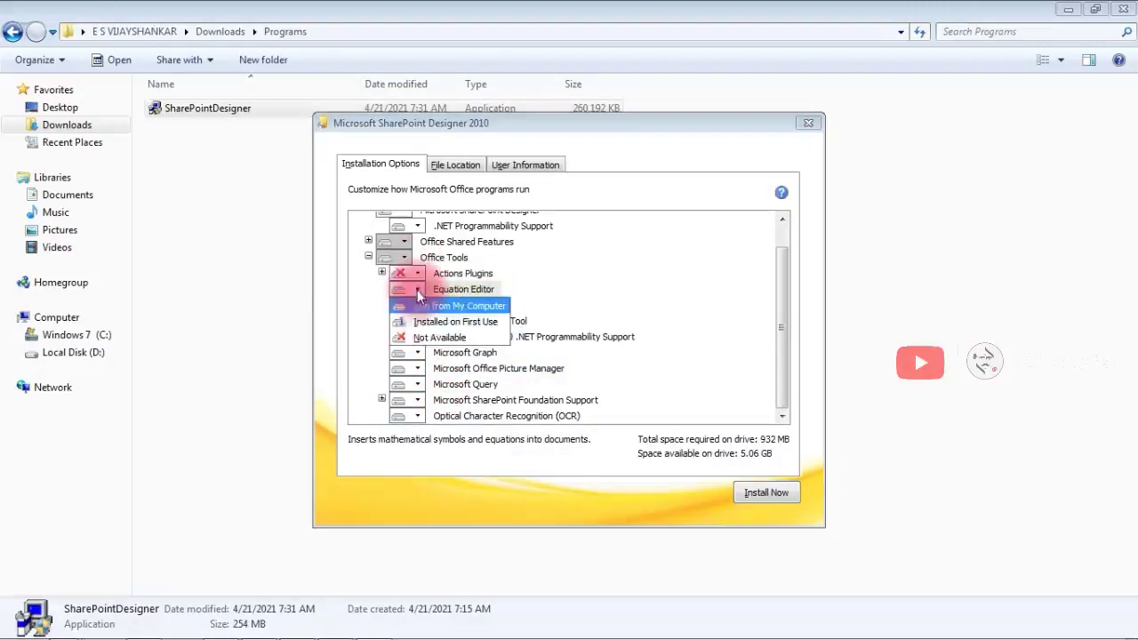
{"action": "left_click", "coordinate": [435, 337]}
{"action": "left_click", "coordinate": [416, 305]}
{"action": "left_click", "coordinate": [436, 353]}
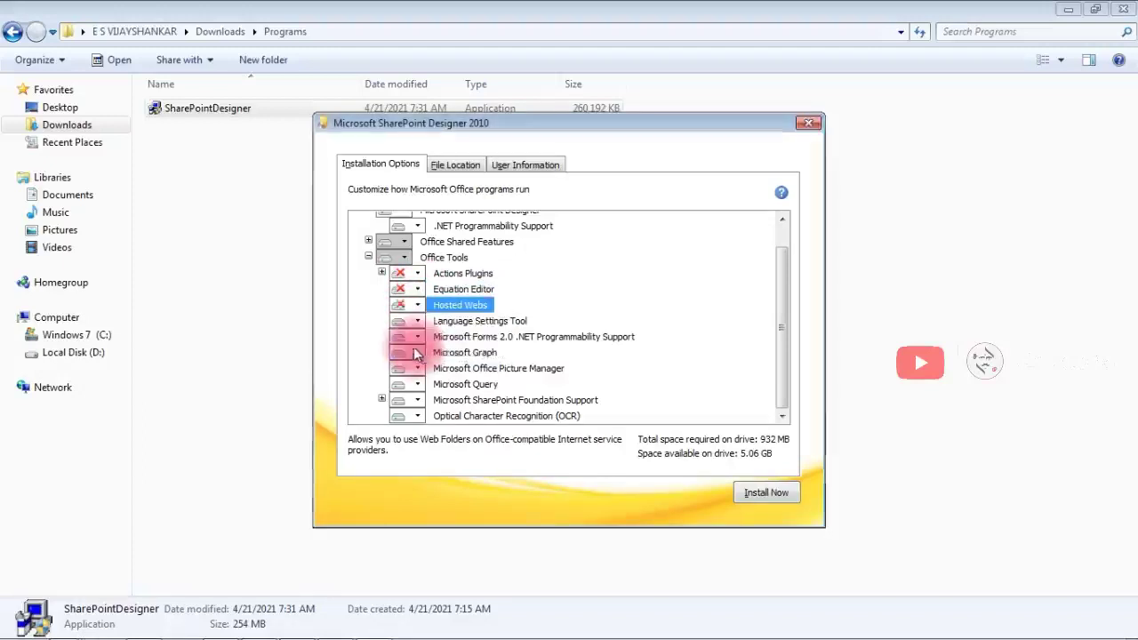
Step: Set Language Settings Tool, Microsoft Forms 2.0 .NET Programmability Support and Microsoft Graph under Office Tools to Not Available
{"action": "left_click", "coordinate": [418, 321]}
{"action": "left_click", "coordinate": [436, 369]}
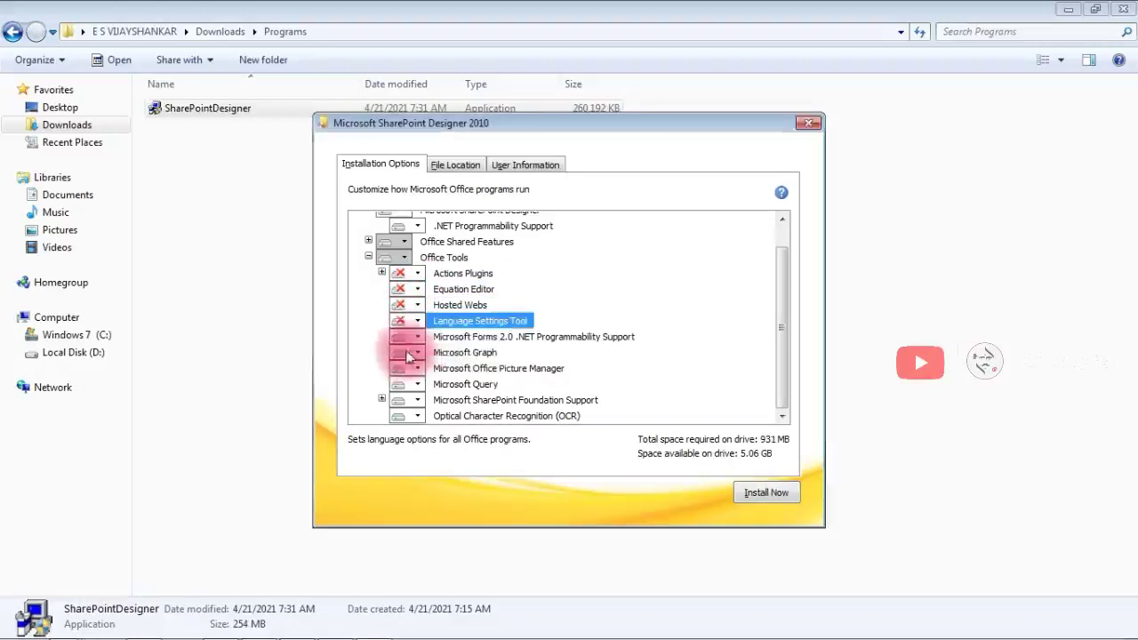
{"action": "left_click", "coordinate": [417, 337]}
{"action": "left_click", "coordinate": [436, 369]}
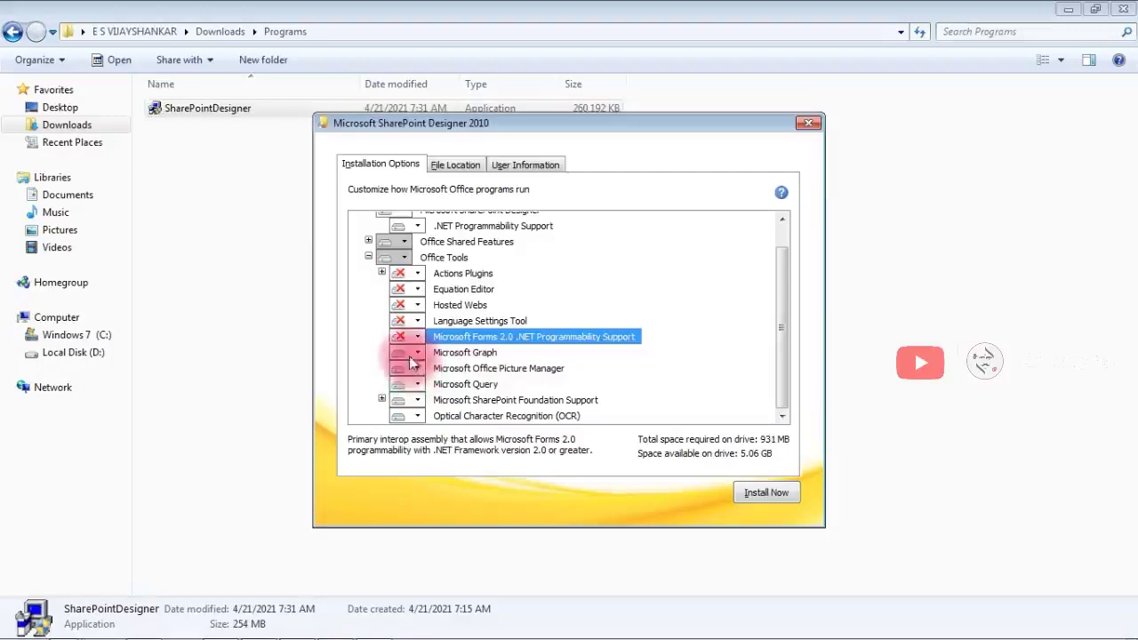
{"action": "left_click", "coordinate": [417, 353]}
{"action": "left_click", "coordinate": [435, 401]}
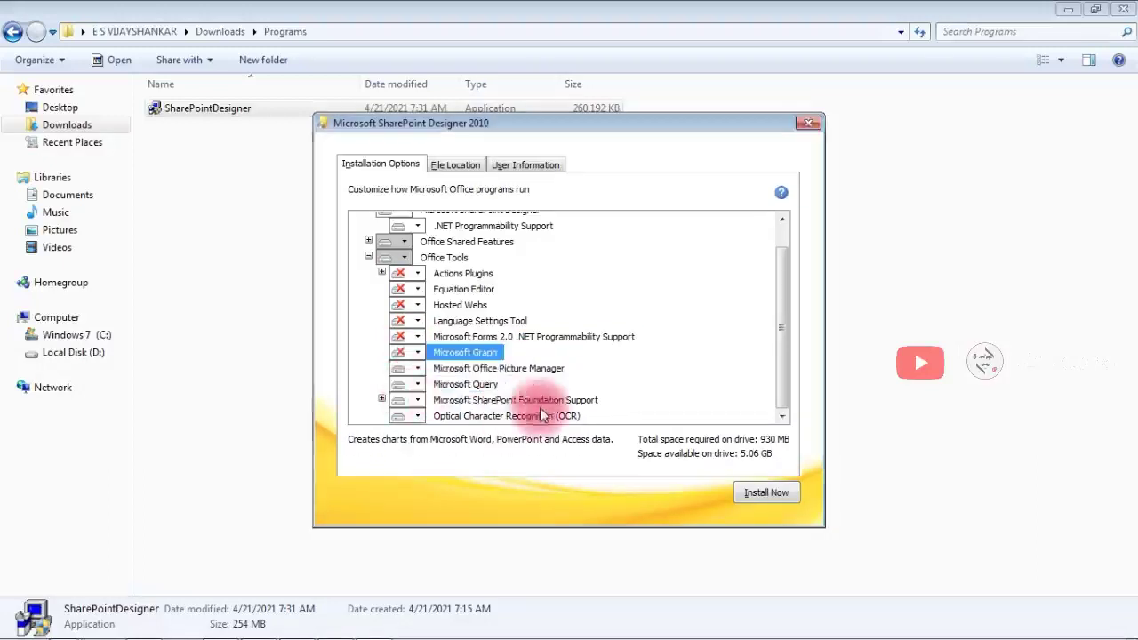
Step: Set Microsoft Query, Microsoft SharePoint Foundation Support and Optical Character Recognition (OCR) under Office Tools to Not Available
{"action": "left_click", "coordinate": [417, 385]}
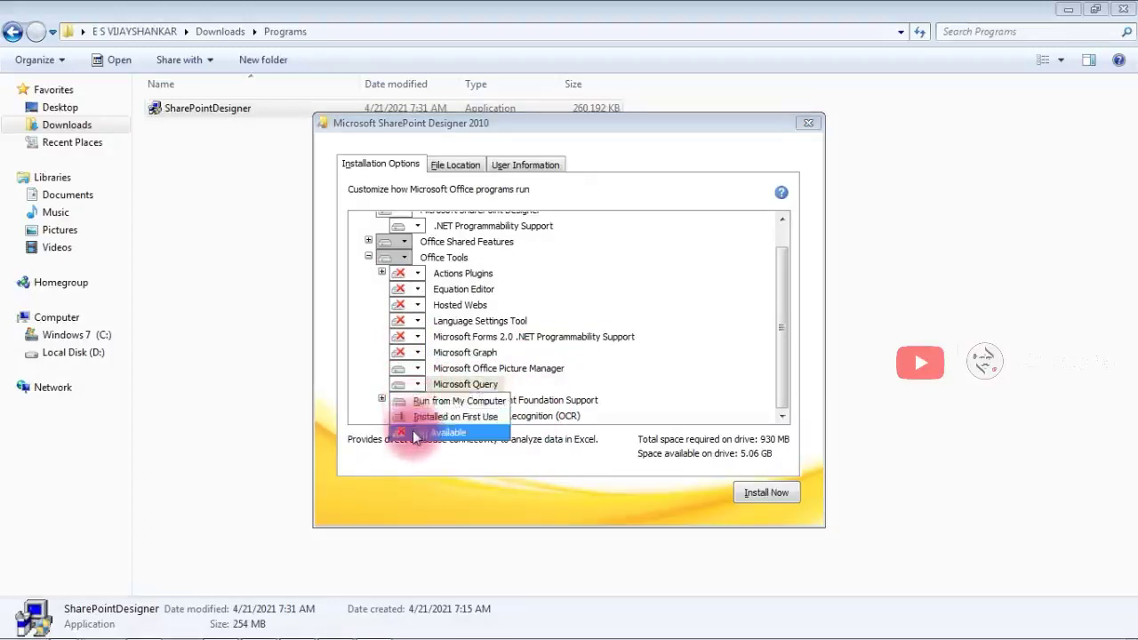
{"action": "left_click", "coordinate": [409, 432]}
{"action": "left_click", "coordinate": [411, 400]}
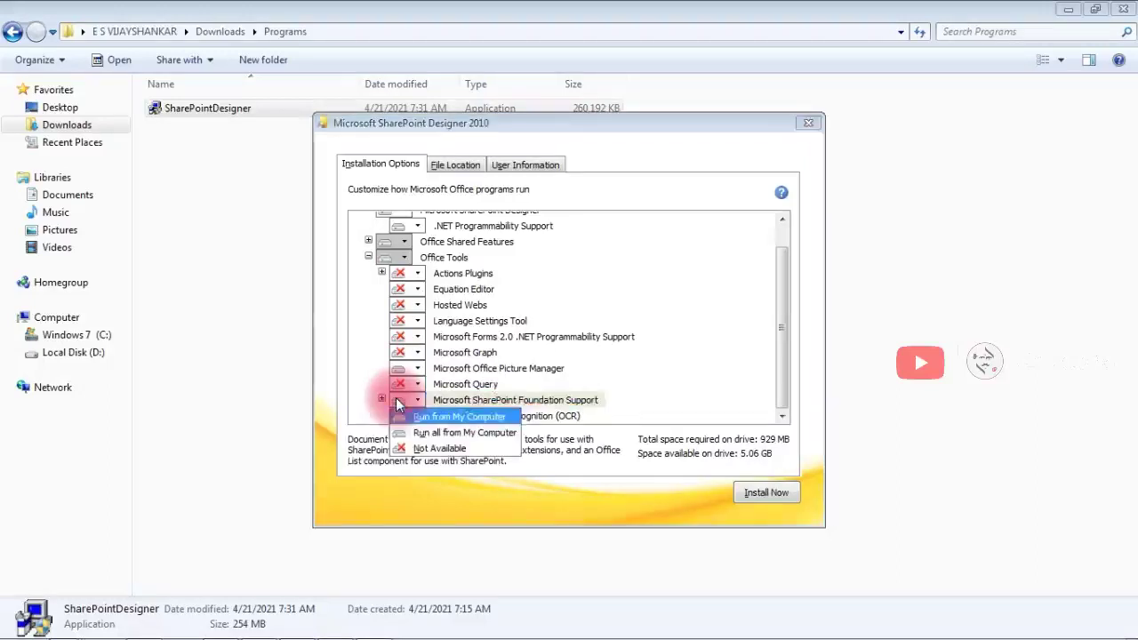
{"action": "left_click", "coordinate": [427, 448]}
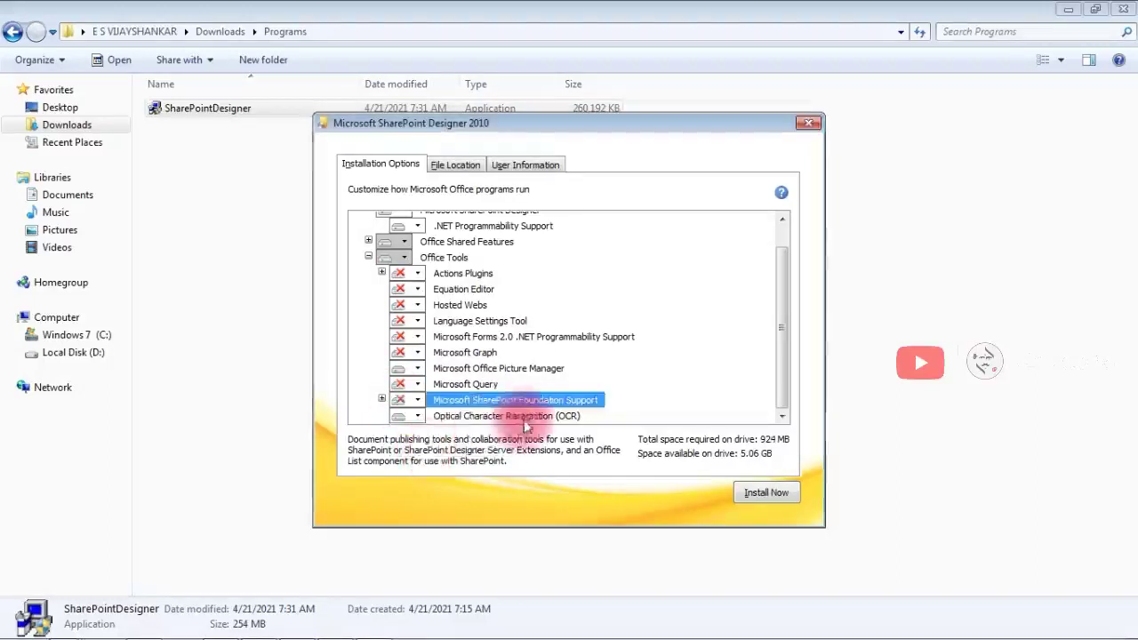
{"action": "left_click", "coordinate": [417, 416]}
{"action": "left_click", "coordinate": [417, 463]}
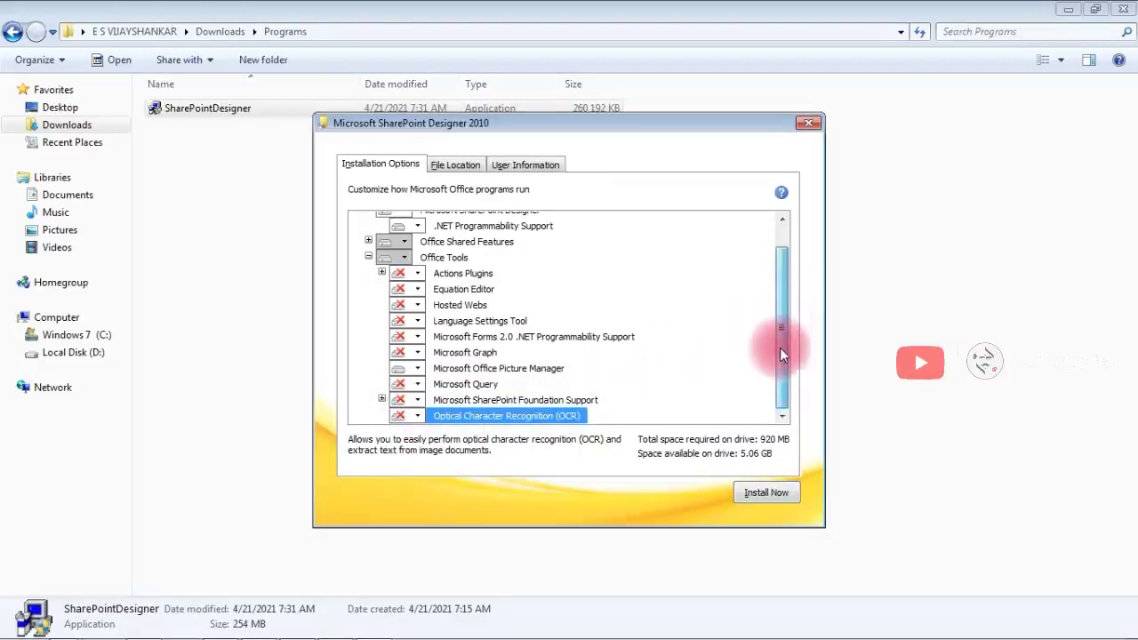
Step: Set Office Shared Features to Not Available and check the subfeatures of Office Shared Features and Actions Plugins
{"action": "left_click", "coordinate": [395, 242]}
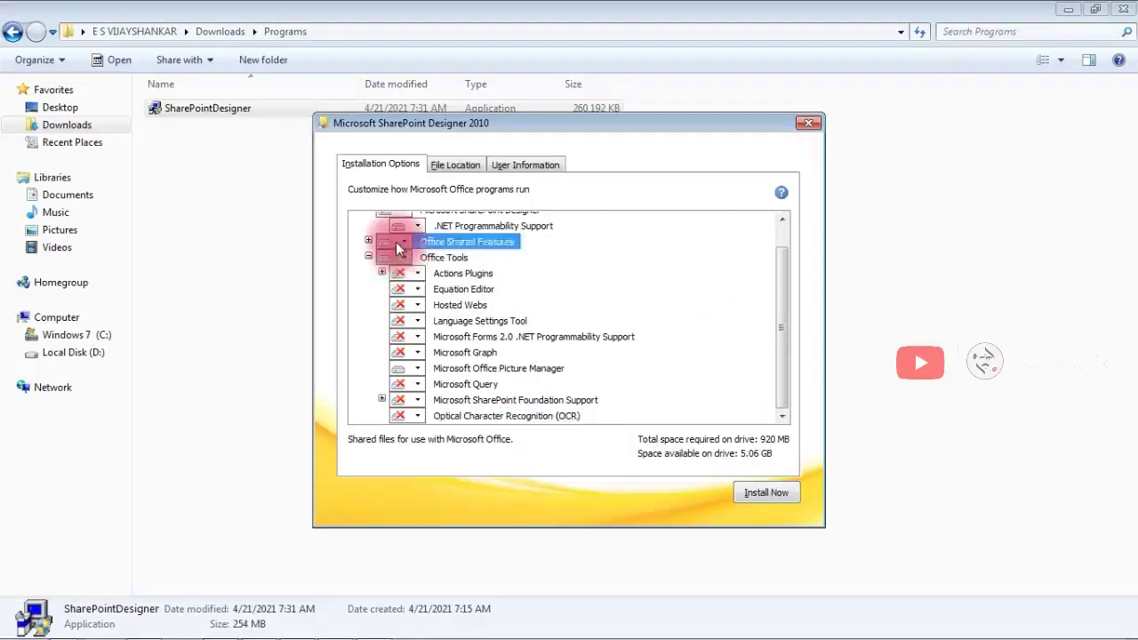
{"action": "left_click", "coordinate": [408, 307]}
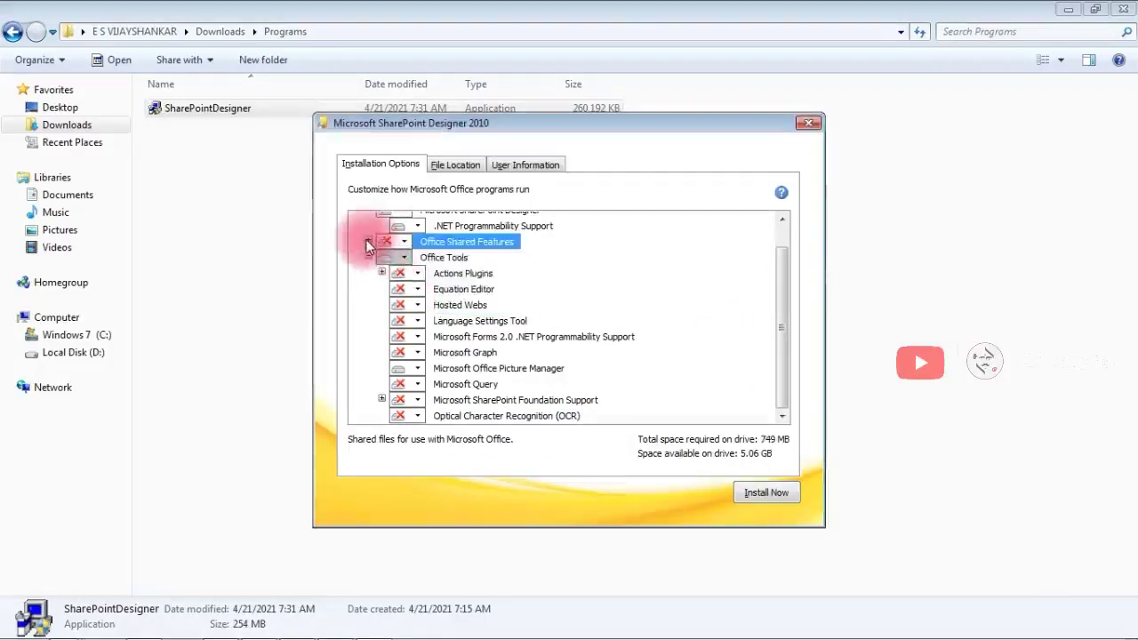
{"action": "left_click", "coordinate": [368, 241]}
{"action": "left_click", "coordinate": [368, 241]}
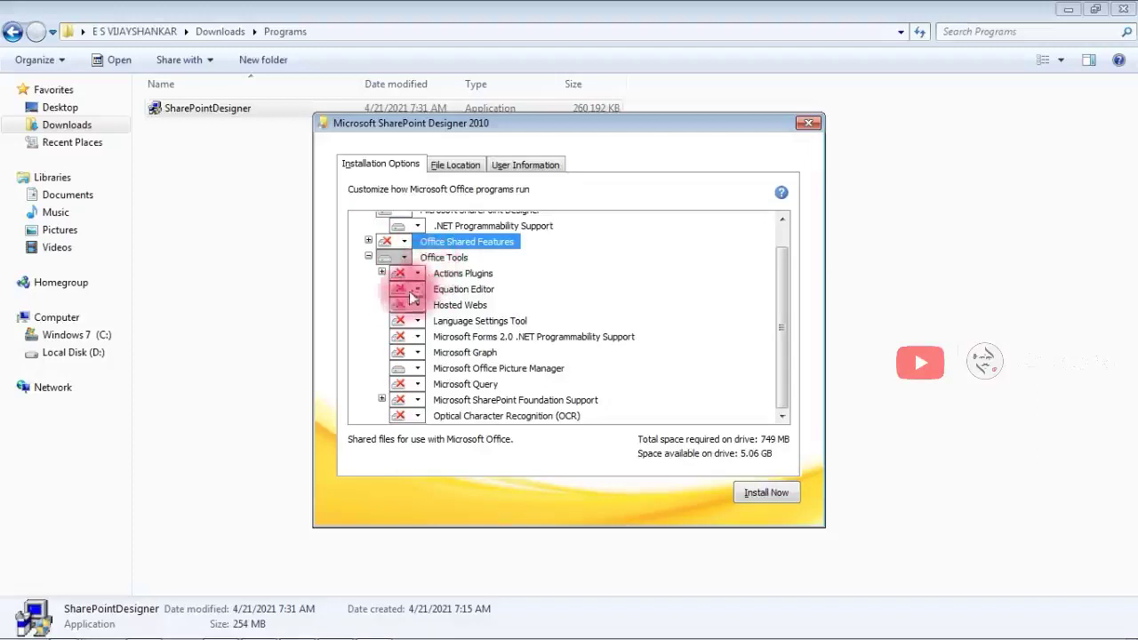
{"action": "left_click", "coordinate": [381, 272]}
{"action": "left_click", "coordinate": [382, 272]}
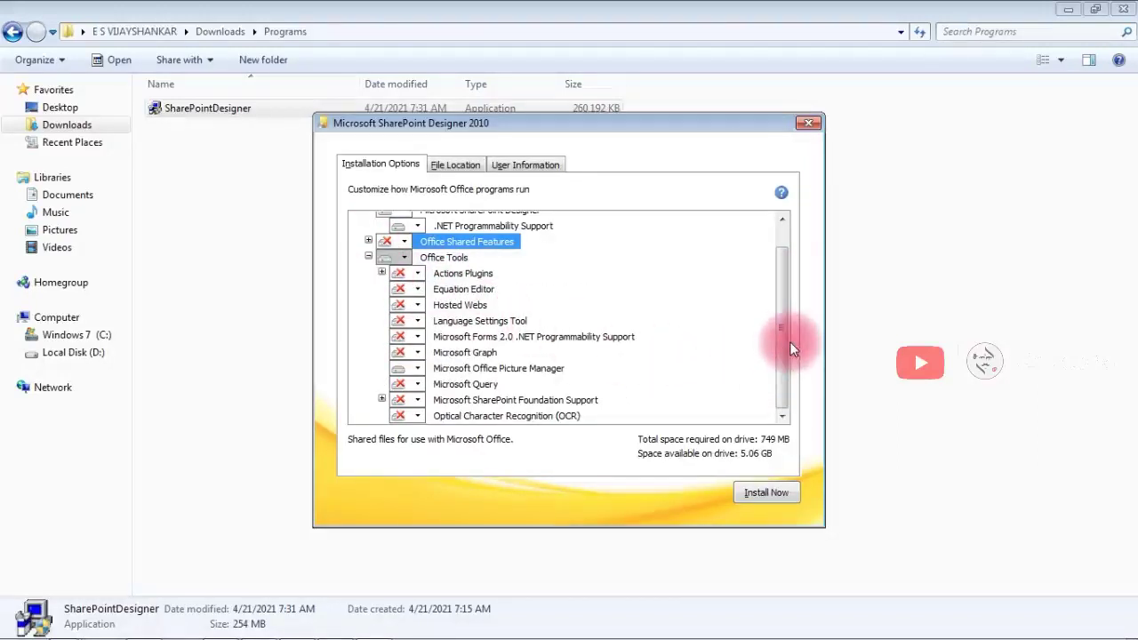
Step: Set Microsoft SharePoint Designer and its .NET Programmability Support to Not Available
{"action": "left_click_drag", "start_coordinate": [790, 342], "coordinate": [781, 286]}
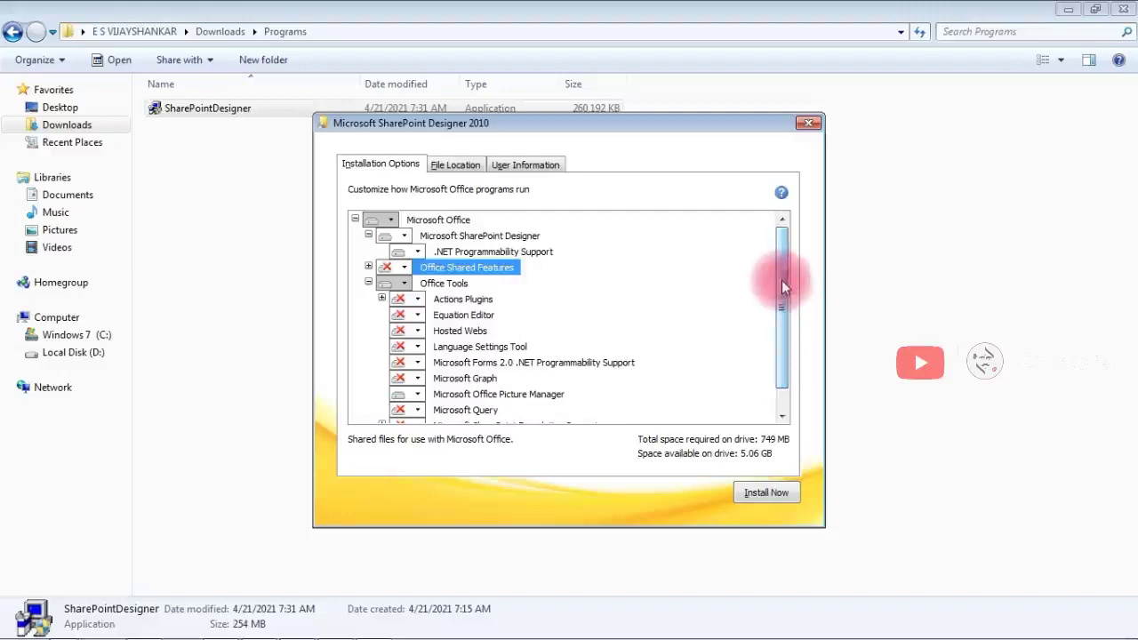
{"action": "left_click", "coordinate": [416, 252]}
{"action": "left_click", "coordinate": [419, 285]}
{"action": "left_click", "coordinate": [396, 236]}
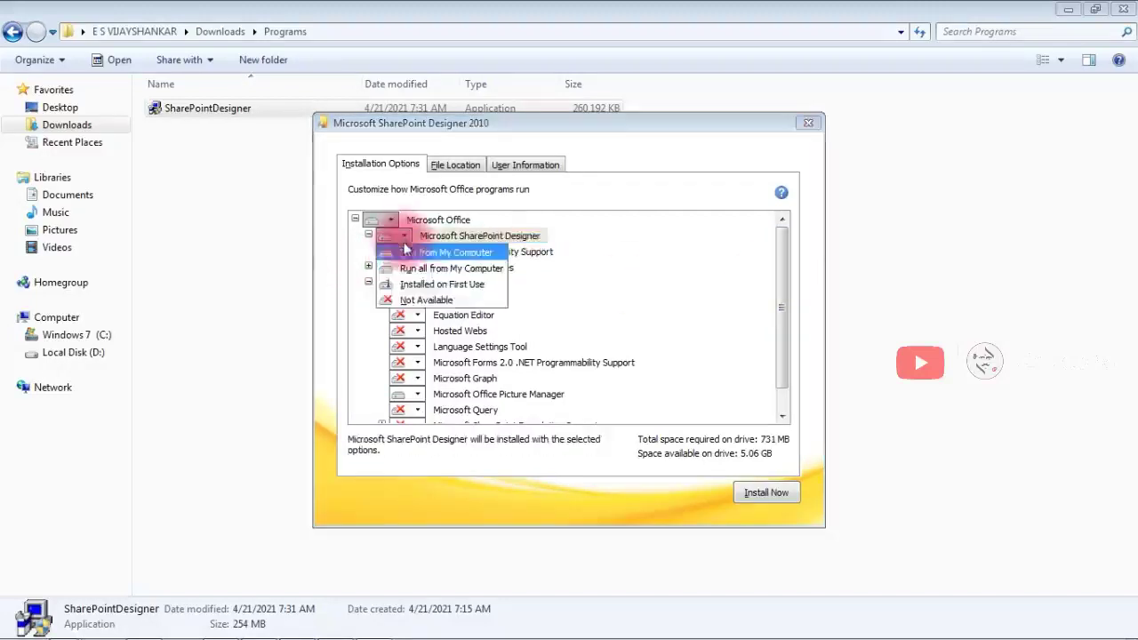
{"action": "left_click", "coordinate": [391, 238]}
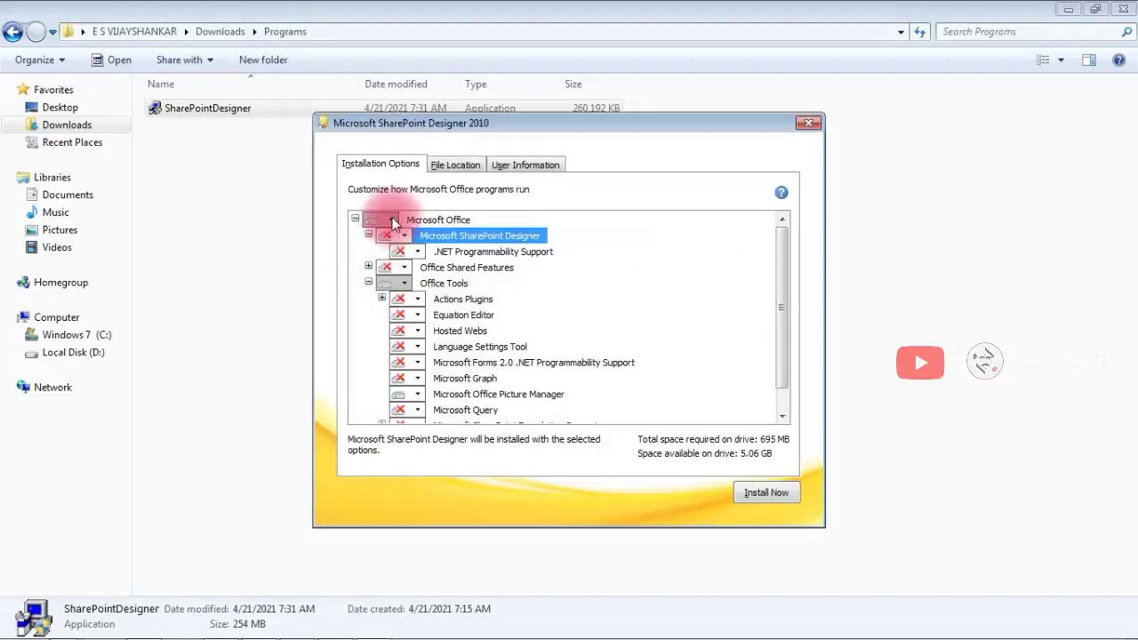
Step: Run the installation with the customized components and close the setup once it completes
{"action": "left_click", "coordinate": [393, 222]}
{"action": "left_click", "coordinate": [394, 222]}
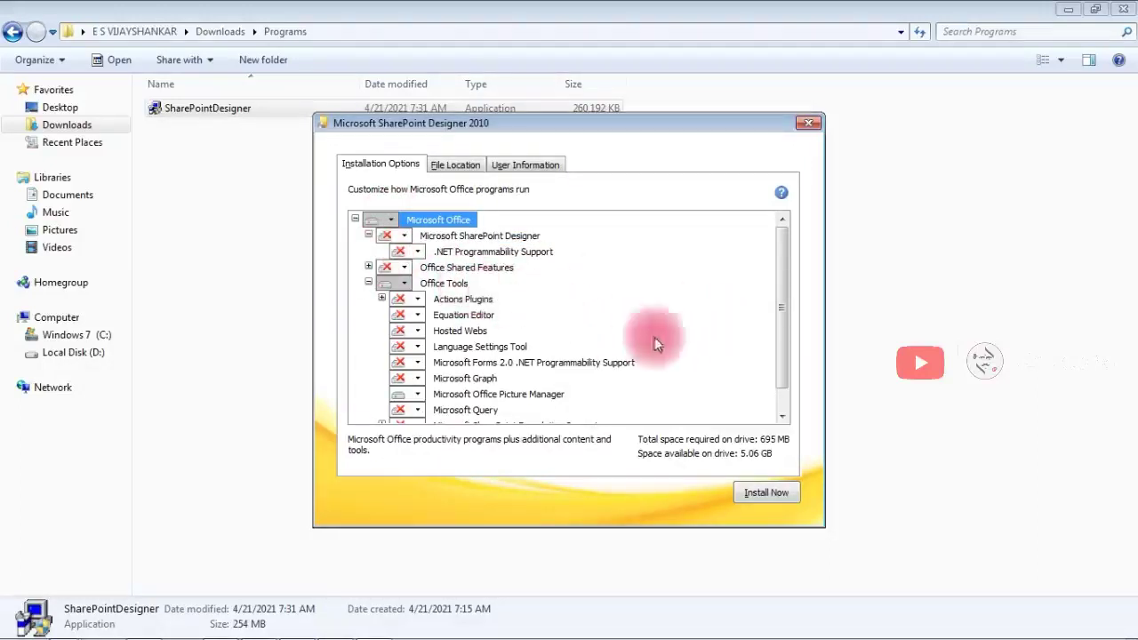
{"action": "left_click", "coordinate": [778, 496]}
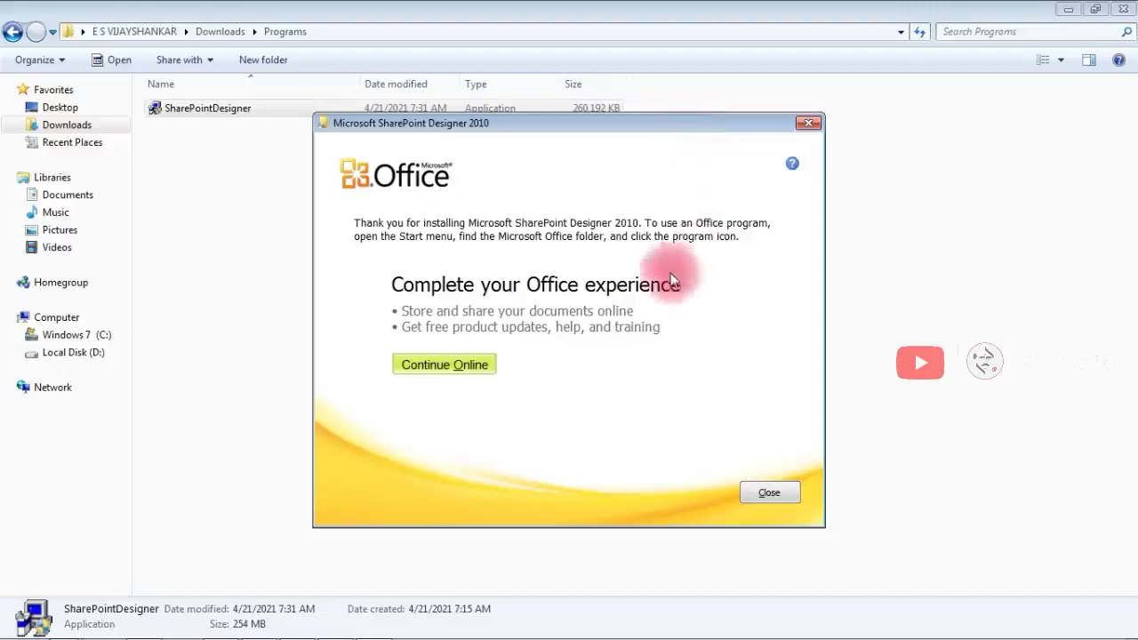
{"action": "left_click", "coordinate": [771, 495]}
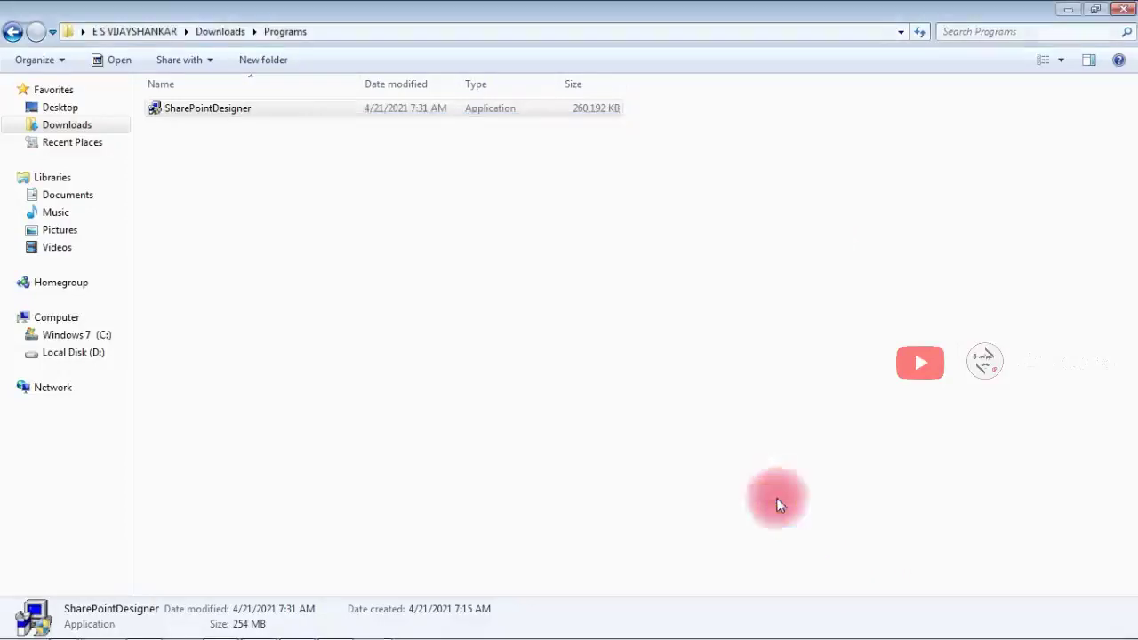
Step: Launch Microsoft Office Picture Manager from the Microsoft Office 2010 Tools group of installed programs
{"action": "left_click", "coordinate": [20, 628]}
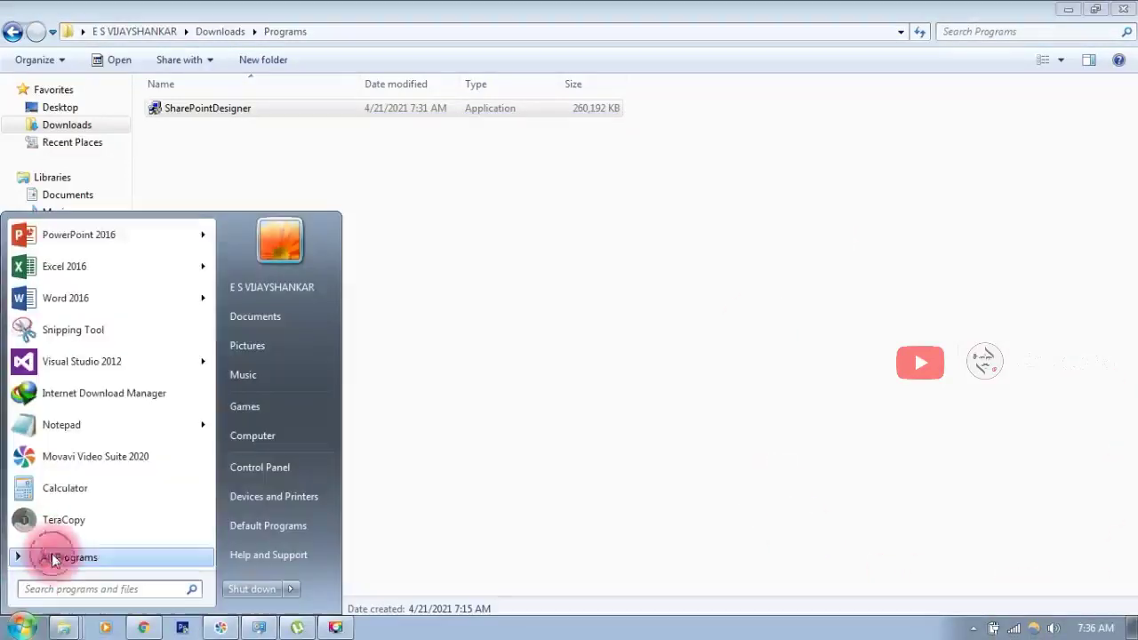
{"action": "left_click", "coordinate": [50, 555]}
{"action": "scroll", "coordinate": [140, 501], "scroll_direction": "down", "scroll_amount": 4}
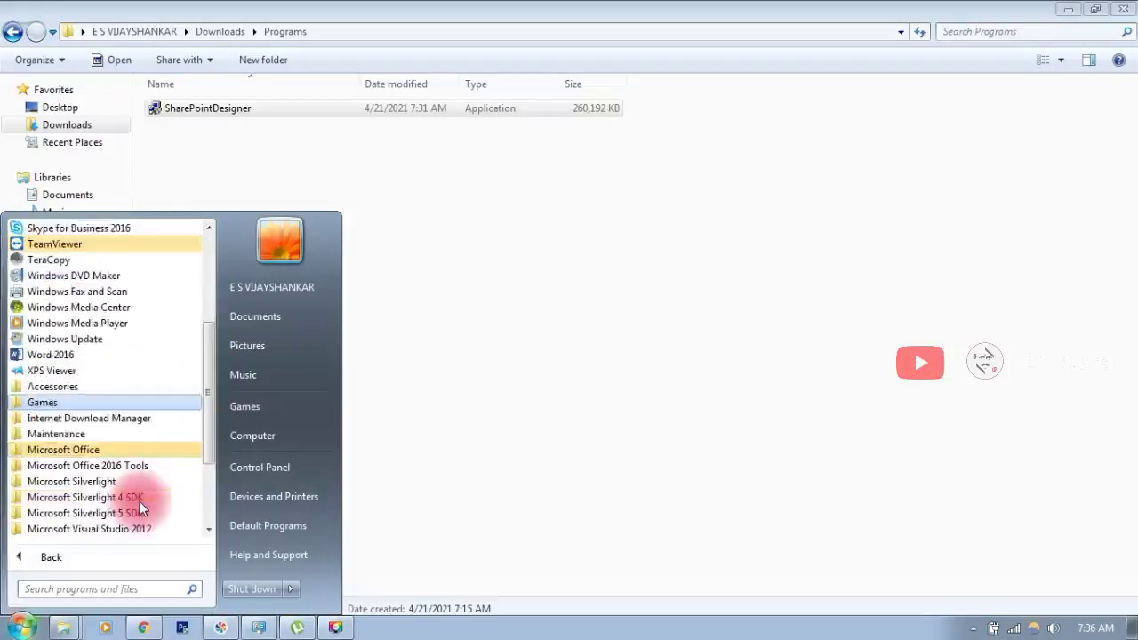
{"action": "left_click", "coordinate": [112, 448]}
{"action": "left_click", "coordinate": [98, 465]}
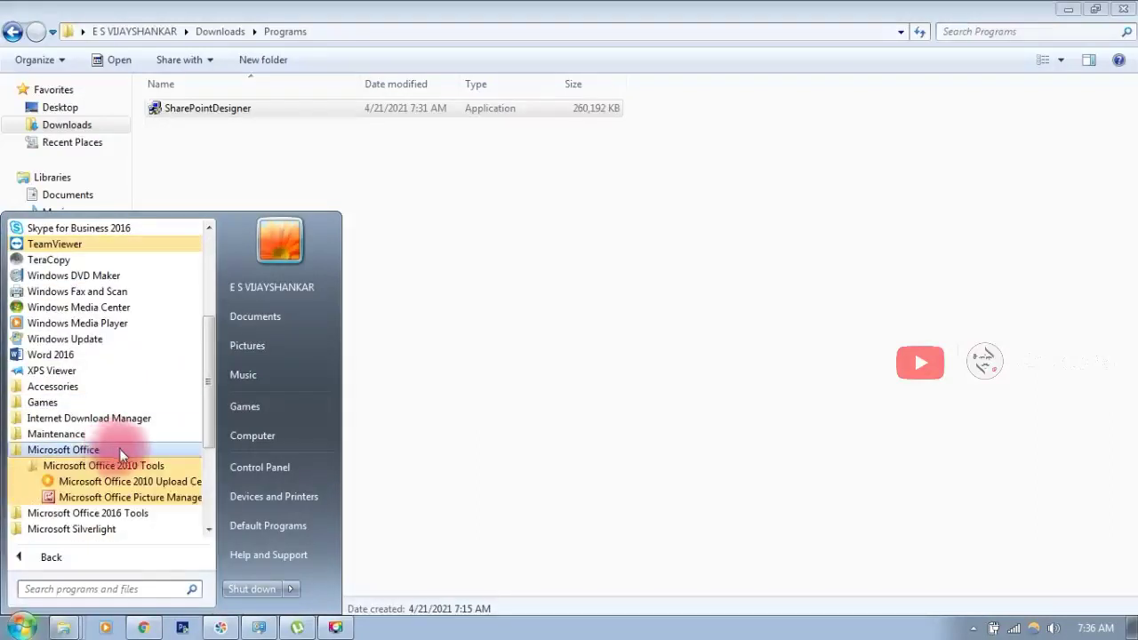
{"action": "left_click", "coordinate": [156, 499]}
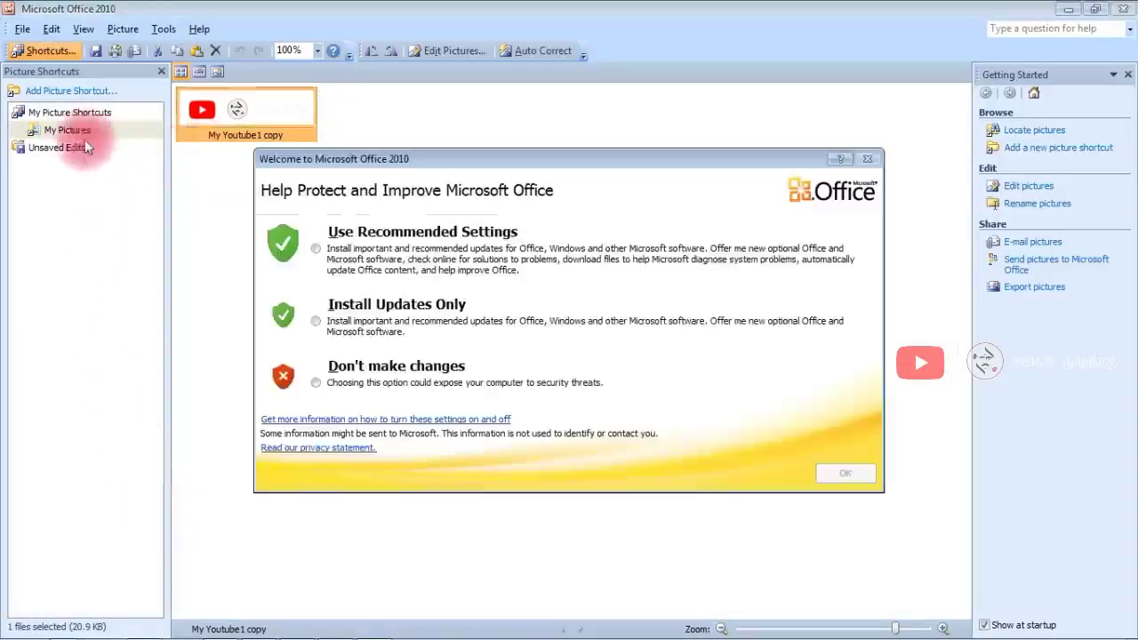
Step: Choose Don't make changes in the Microsoft Office 2010 welcome dialog and close Picture Manager
{"action": "left_click", "coordinate": [363, 384]}
{"action": "left_click", "coordinate": [840, 475]}
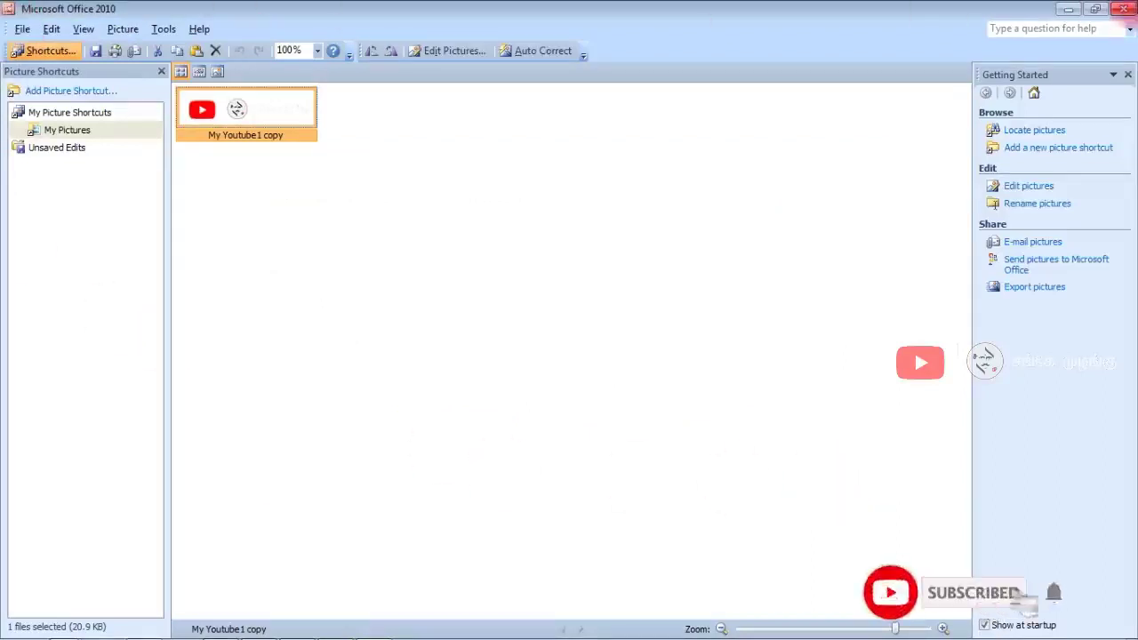
{"action": "left_click", "coordinate": [1125, 9]}
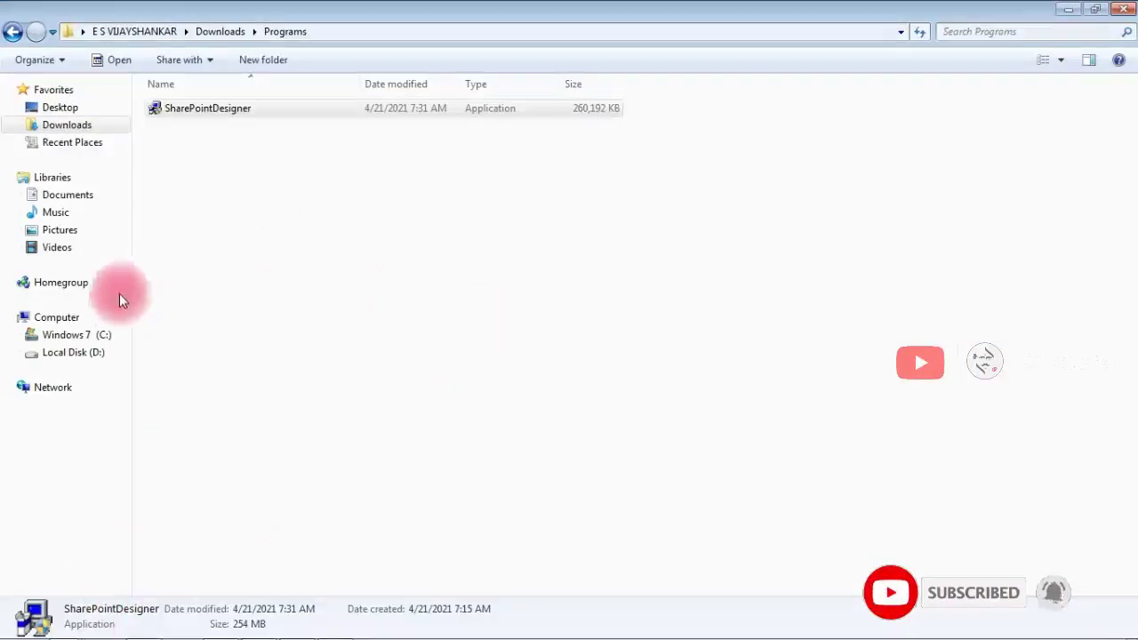
Step: Open the wallpaper image ending in (1798) from the Wallpaper folder on drive D: with Microsoft Office 2010
{"action": "left_click", "coordinate": [57, 317]}
{"action": "double_click", "coordinate": [500, 113]}
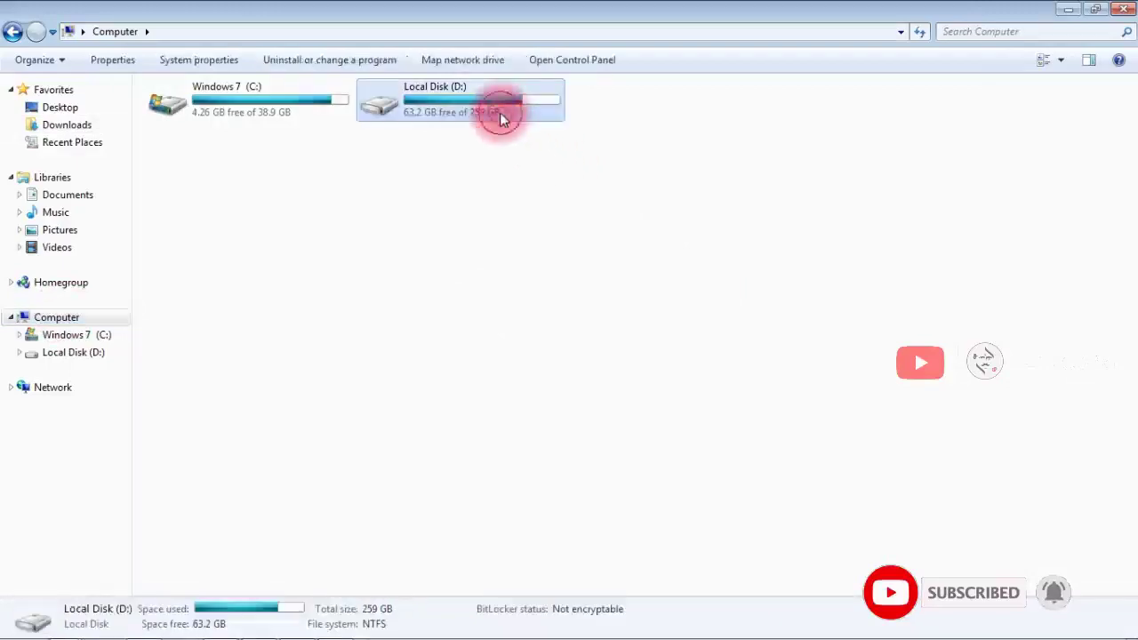
{"action": "double_click", "coordinate": [812, 392]}
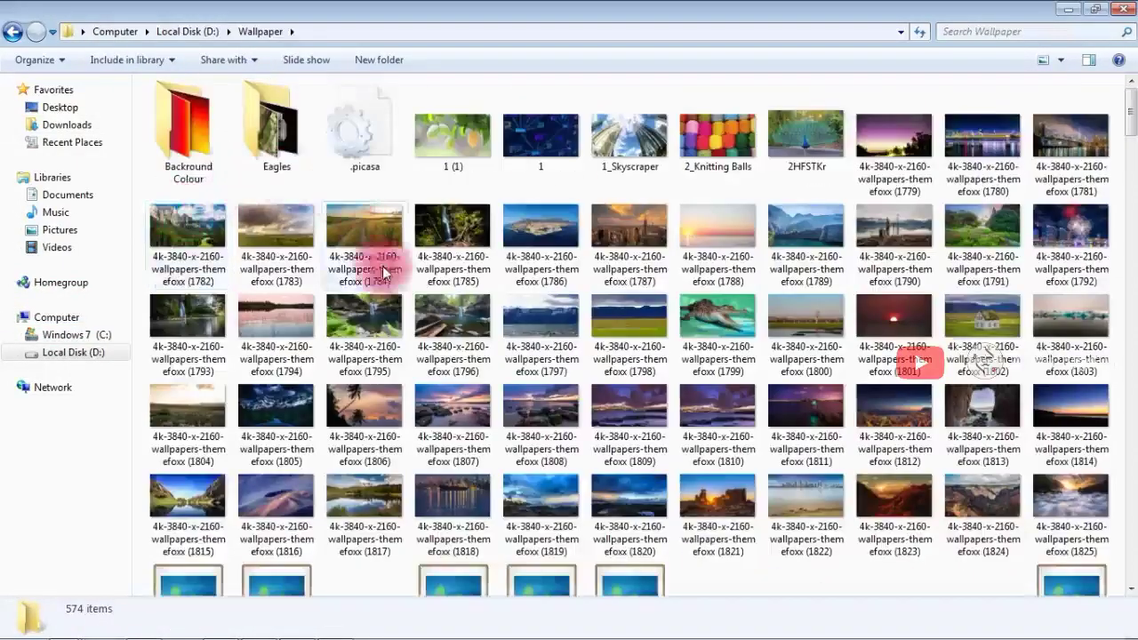
{"action": "left_click", "coordinate": [637, 331]}
{"action": "right_click", "coordinate": [636, 331]}
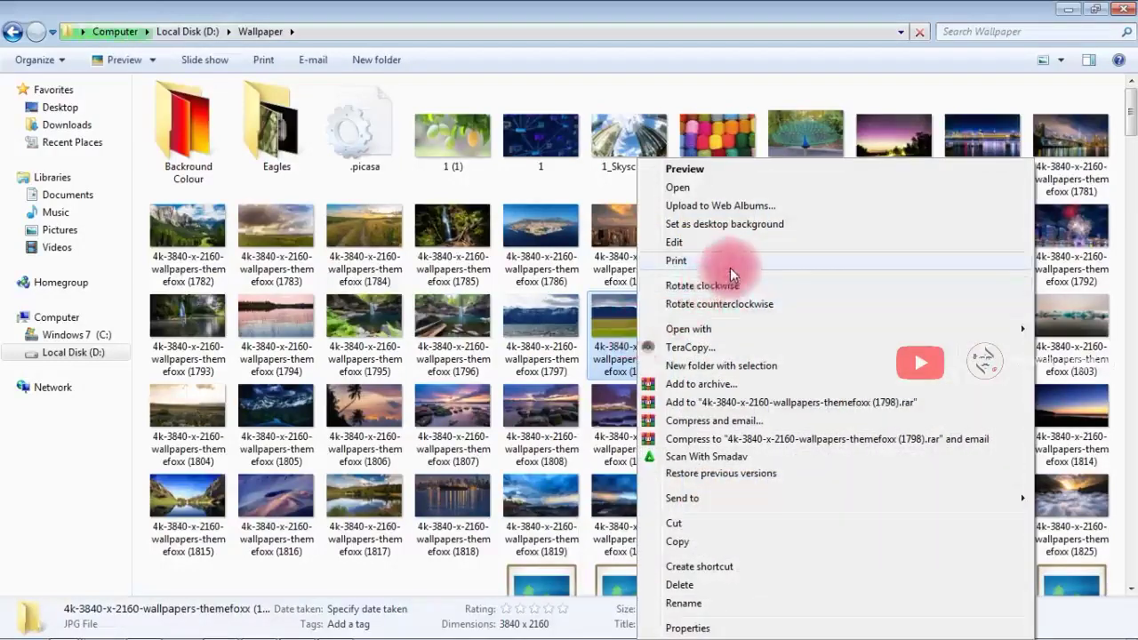
{"action": "mouse_move", "coordinate": [737, 328]}
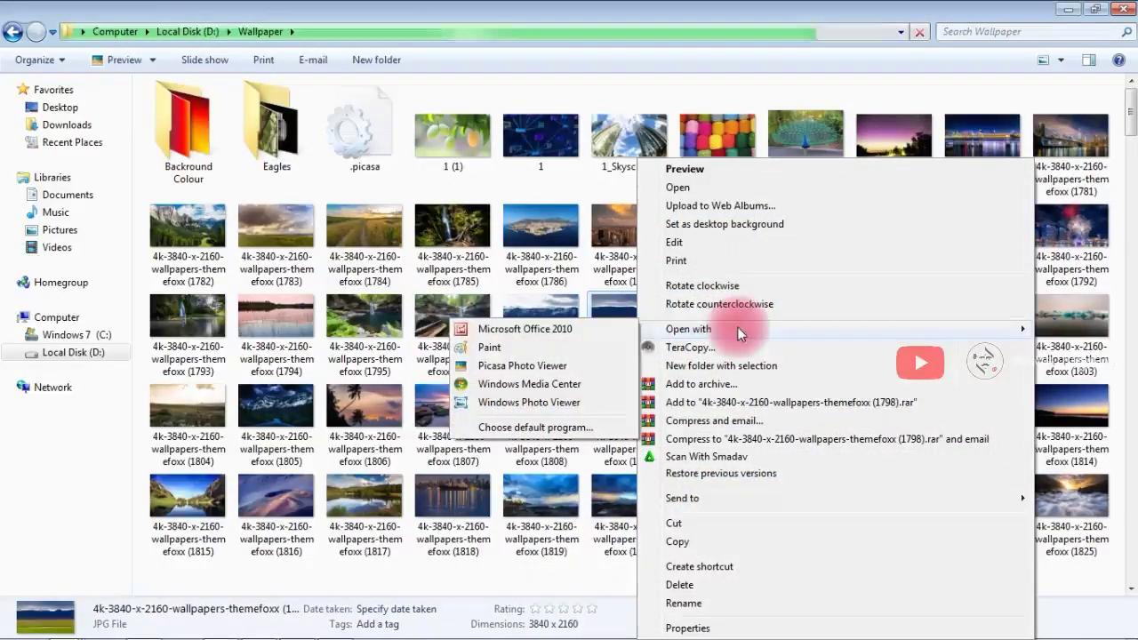
{"action": "left_click", "coordinate": [597, 328]}
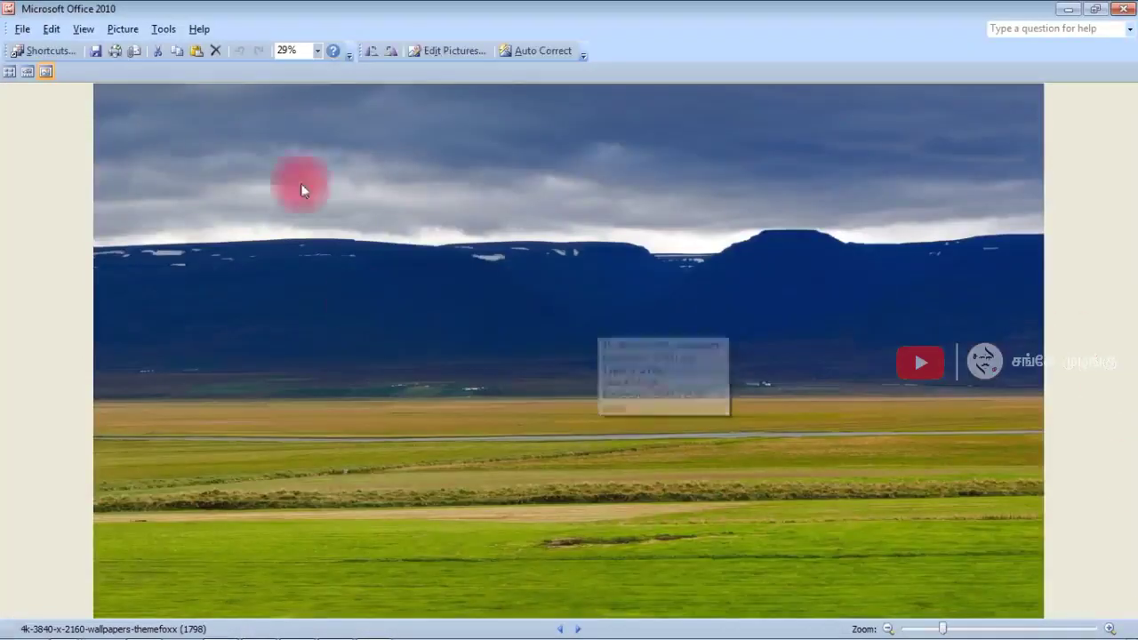
Step: Auto-correct the picture and set its color hue to 142 and amount to -88
{"action": "left_click", "coordinate": [452, 51]}
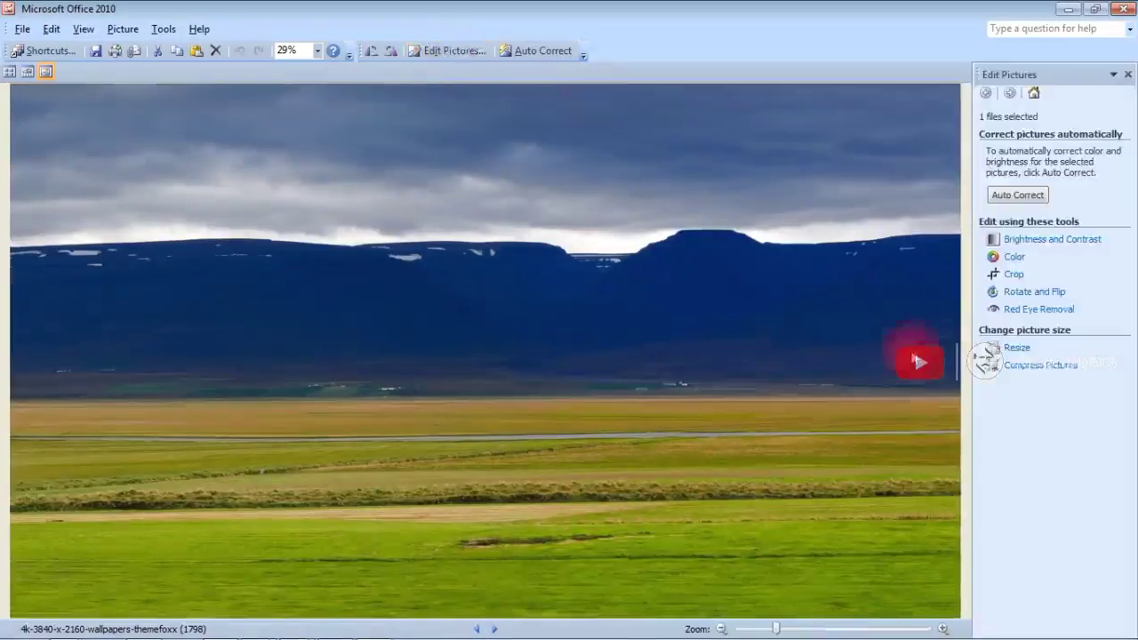
{"action": "left_click", "coordinate": [1014, 258]}
{"action": "left_click", "coordinate": [531, 53]}
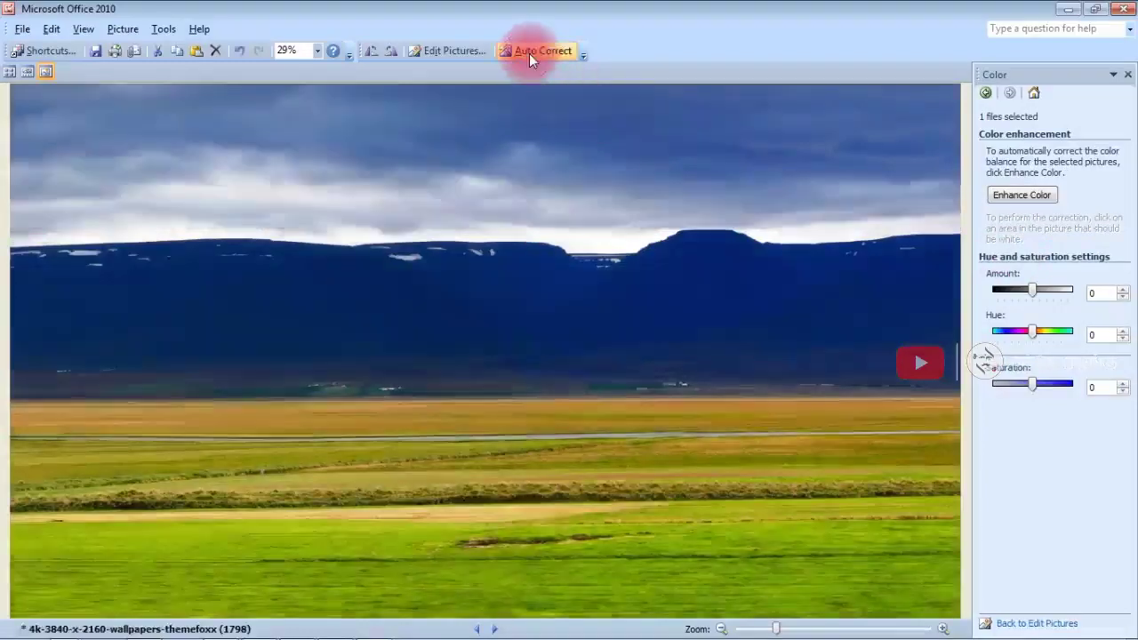
{"action": "left_click_drag", "start_coordinate": [1043, 332], "coordinate": [1064, 330]}
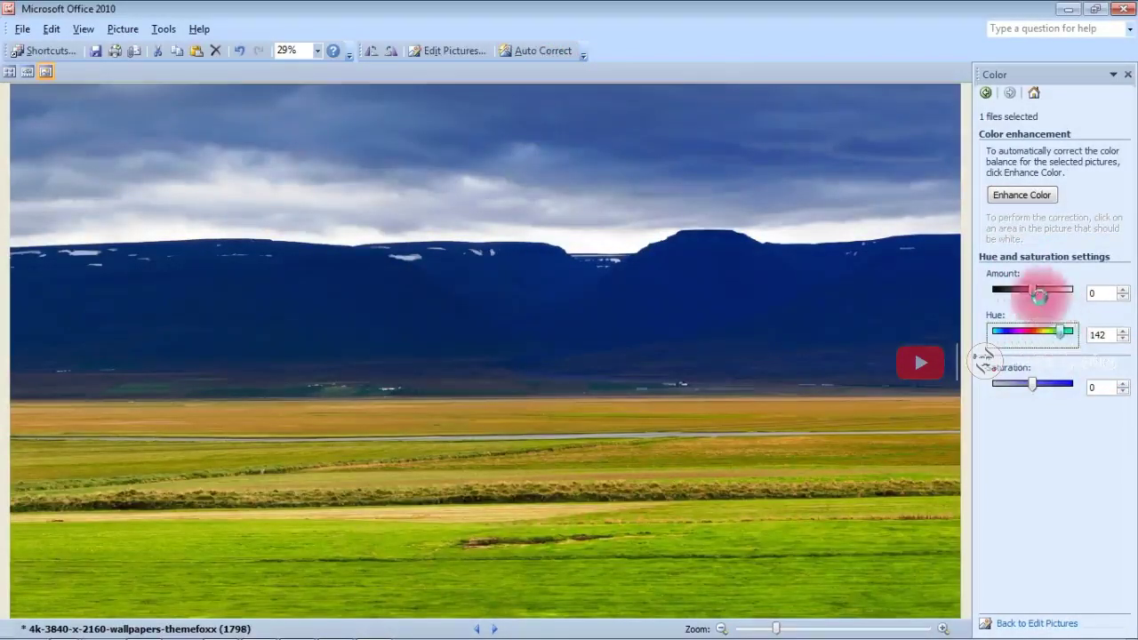
{"action": "left_click", "coordinate": [1033, 292]}
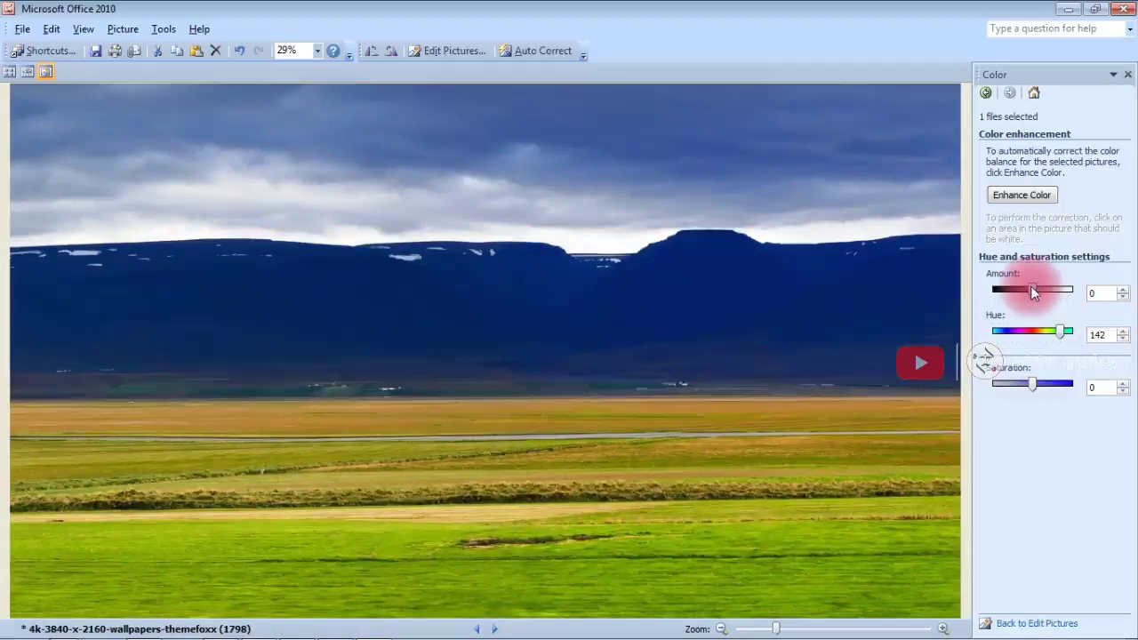
{"action": "left_click_drag", "start_coordinate": [1034, 293], "coordinate": [997, 289]}
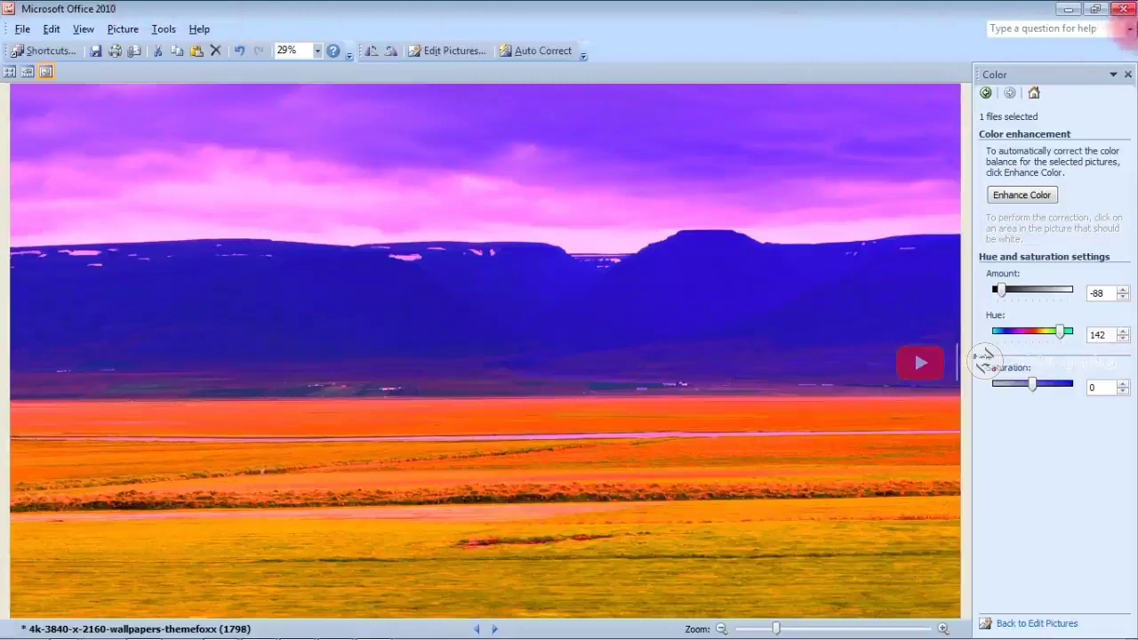
Step: Exit Picture Manager without saving the picture edits and close the Wallpaper folder window
{"action": "left_click", "coordinate": [23, 31]}
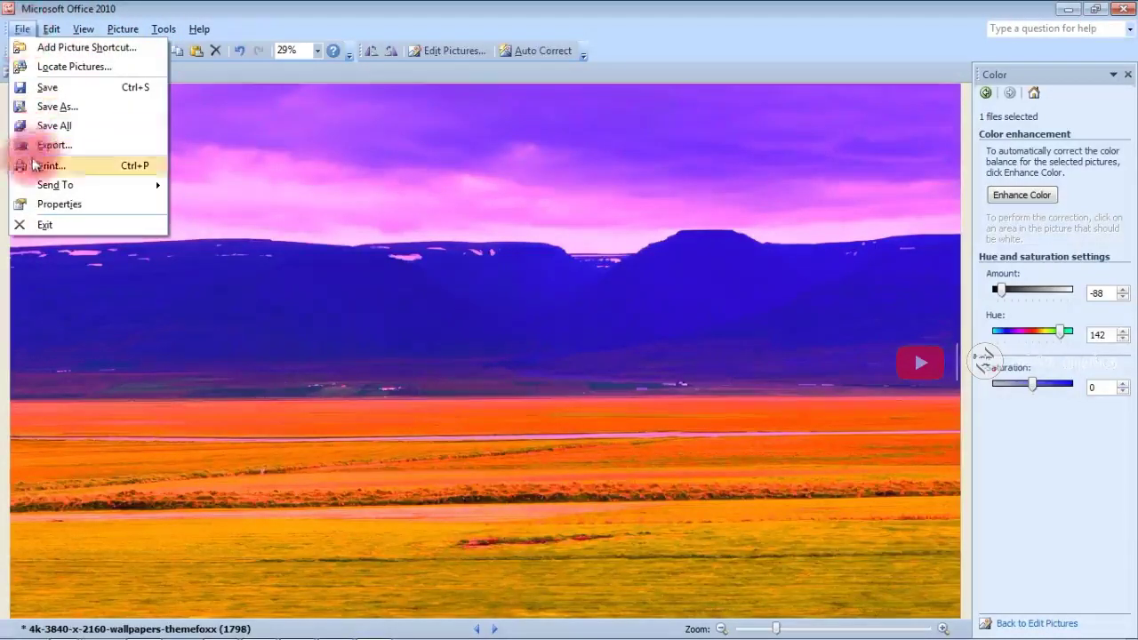
{"action": "left_click", "coordinate": [54, 226]}
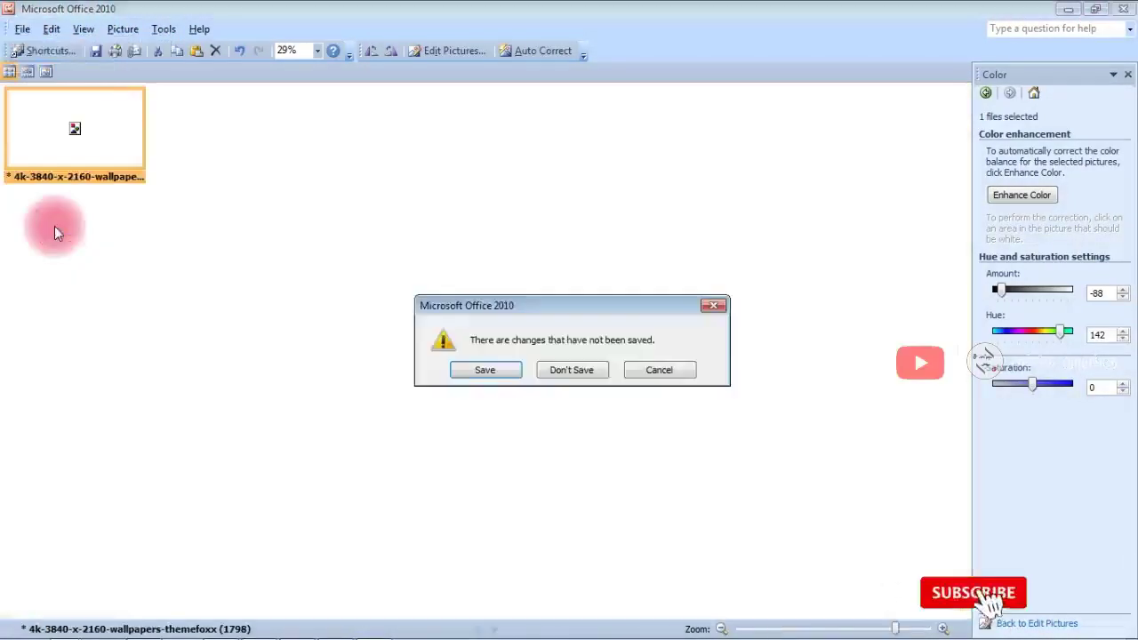
{"action": "left_click", "coordinate": [582, 372]}
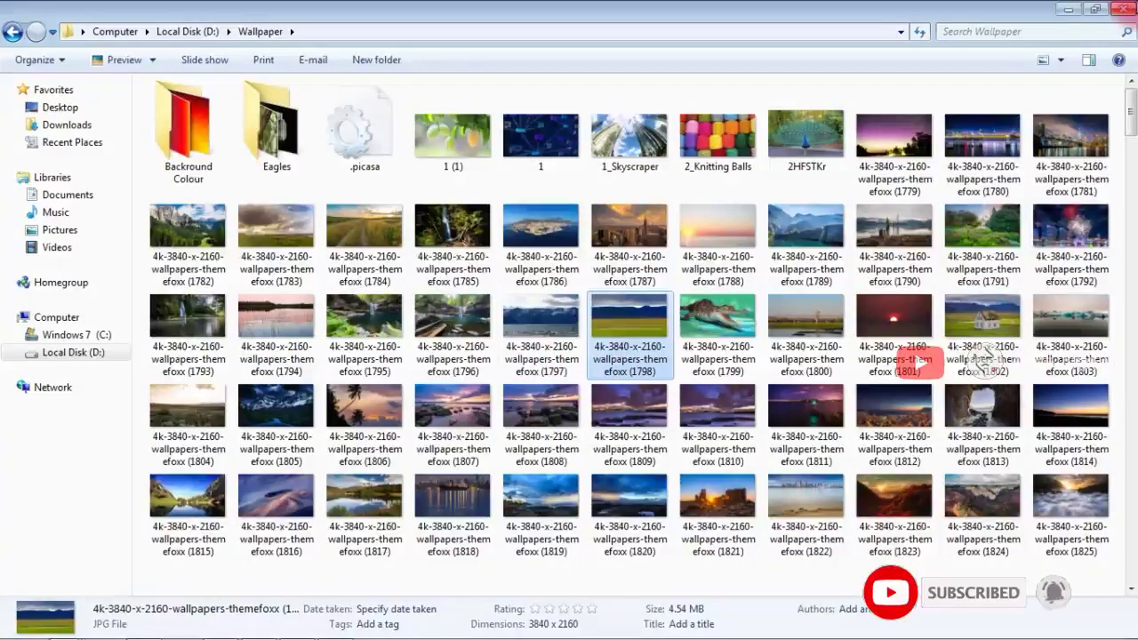
{"action": "left_click", "coordinate": [1123, 9]}
Step: Locate the Microsoft Office 2010 Tools group among the installed programs and show its contents
{"action": "left_click", "coordinate": [23, 627]}
{"action": "left_click", "coordinate": [45, 557]}
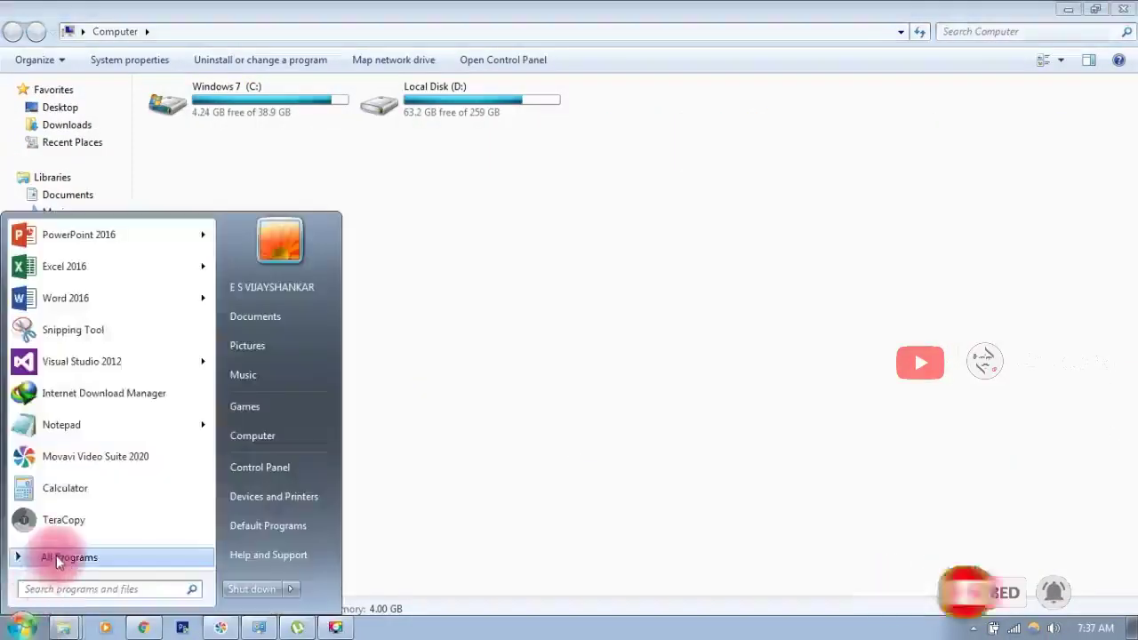
{"action": "left_click", "coordinate": [91, 355]}
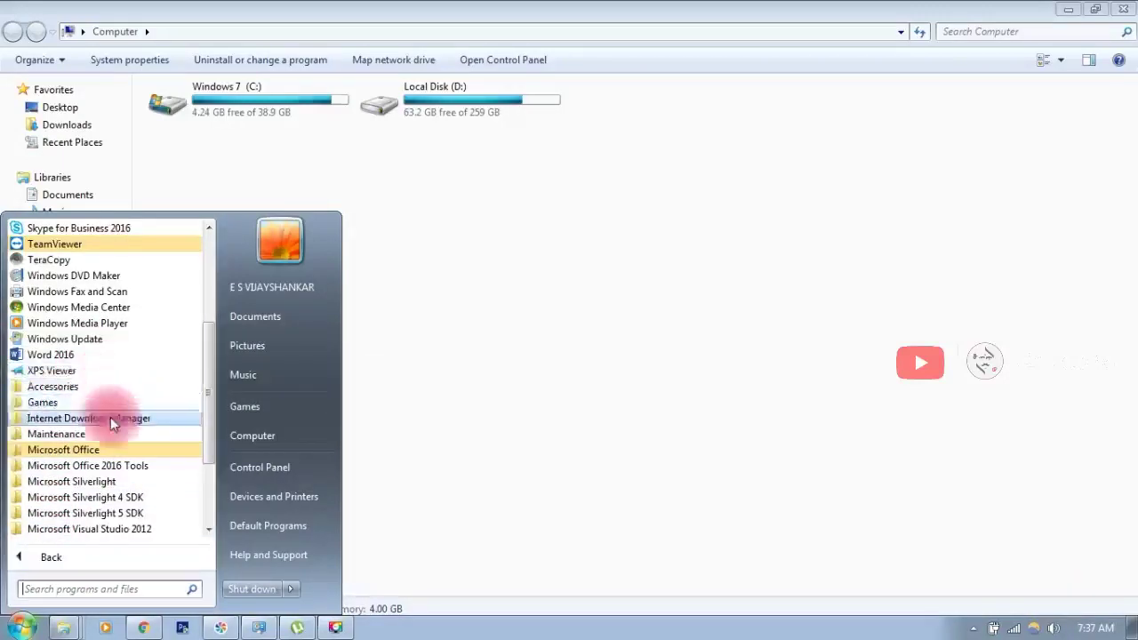
{"action": "scroll", "coordinate": [110, 445], "scroll_direction": "down", "scroll_amount": 3}
{"action": "left_click", "coordinate": [58, 323]}
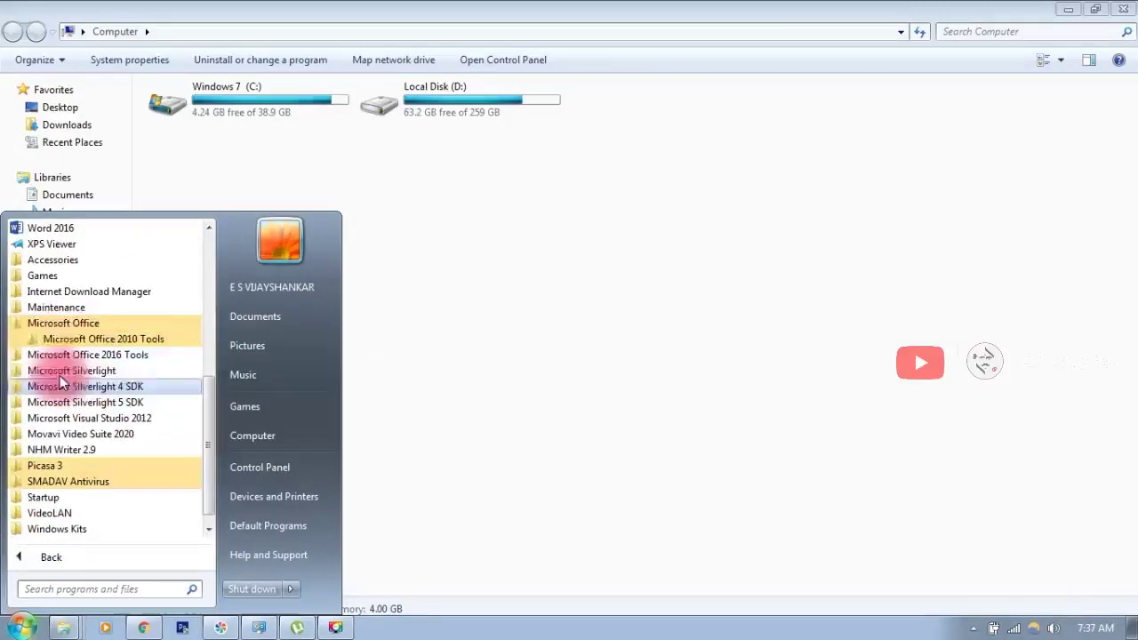
{"action": "left_click", "coordinate": [88, 339]}
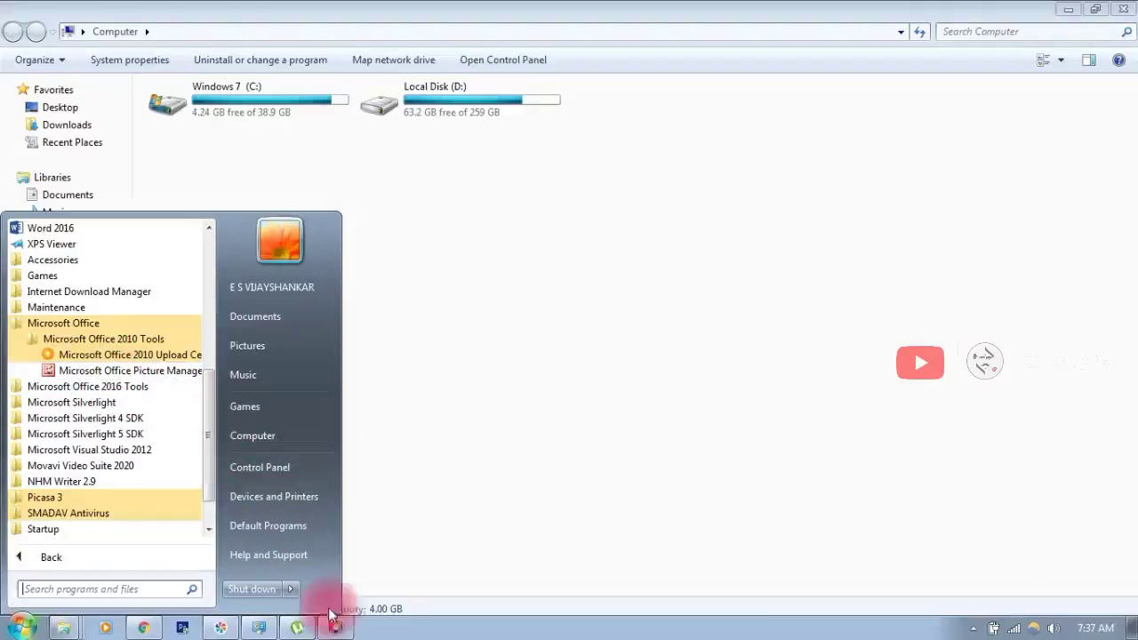